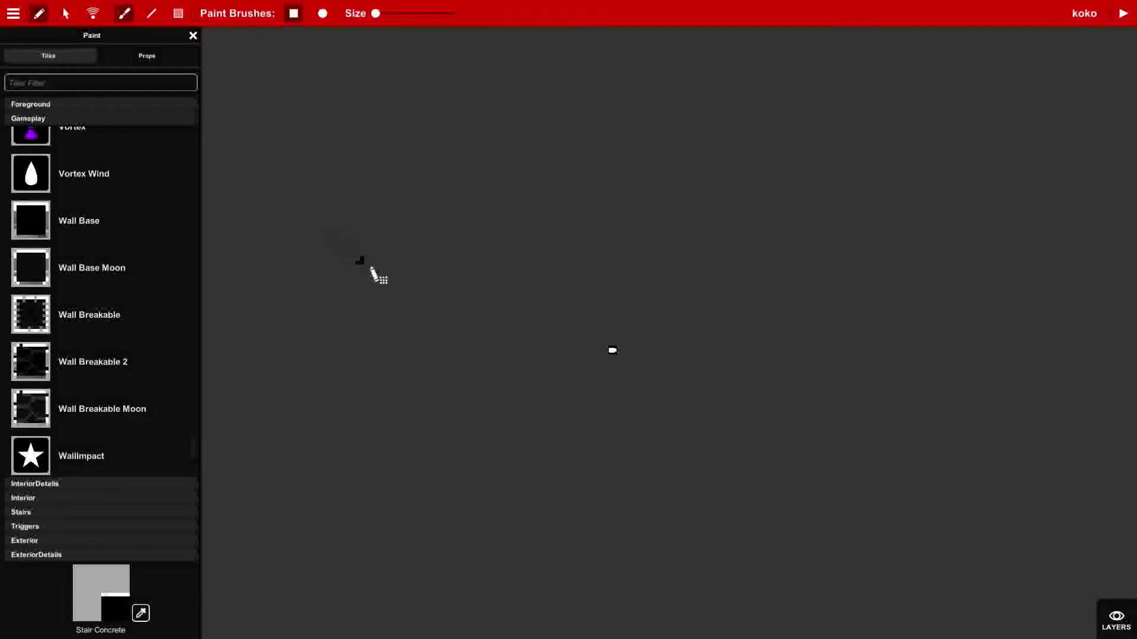
- Browse the Foreground, Gameplay, InteriorDetails, Stairs, Triggers and Exterior tile categories, ending back on Gameplay
left_click_drag(387, 296, 221, 218)
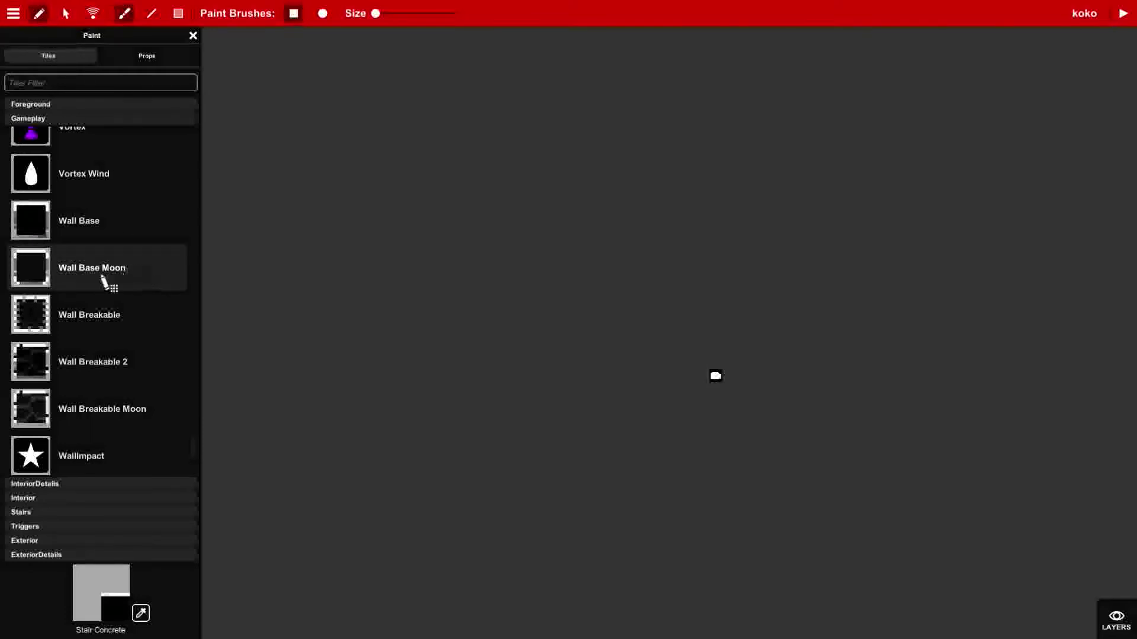
scroll(83, 159, "up", 4)
scroll(87, 158, "up", 3)
left_click(67, 105)
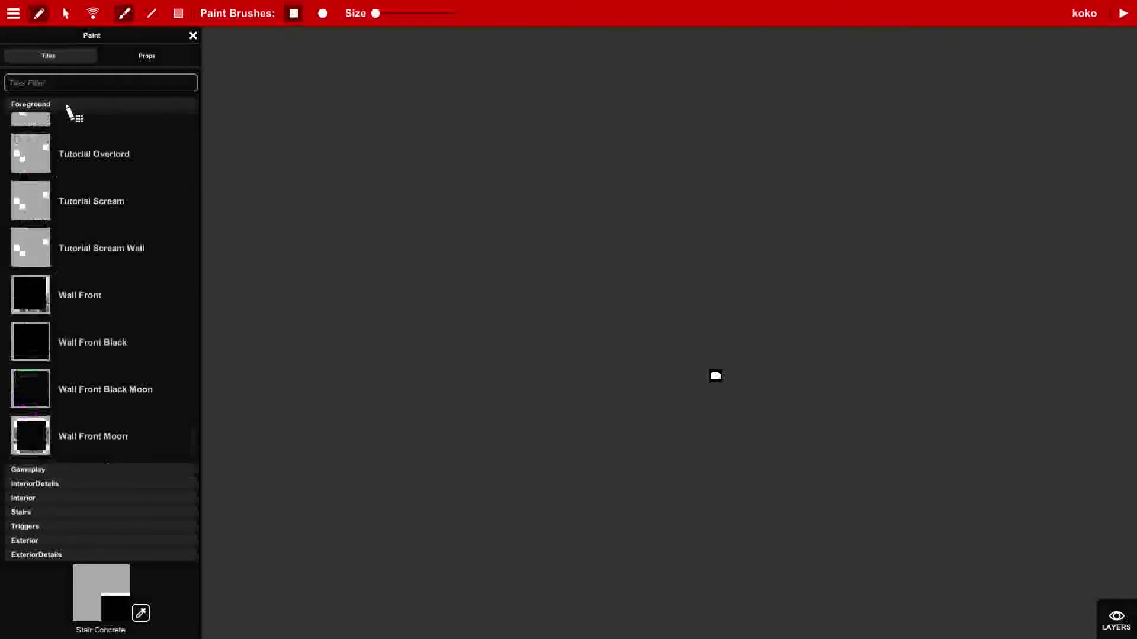
left_click(59, 469)
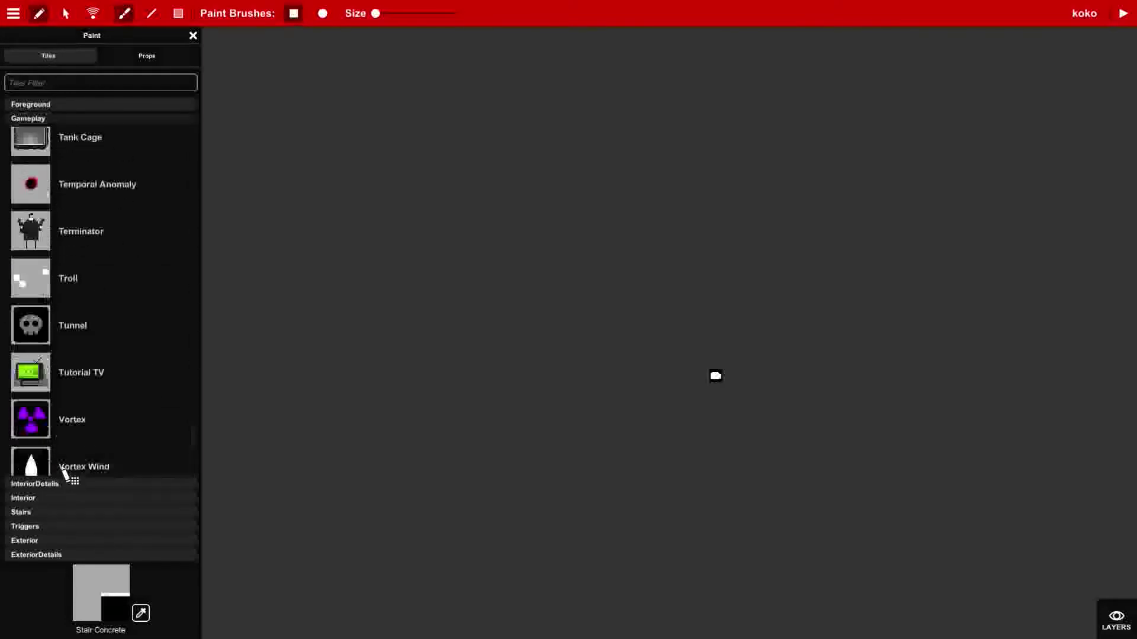
left_click(66, 485)
left_click(56, 512)
left_click(48, 527)
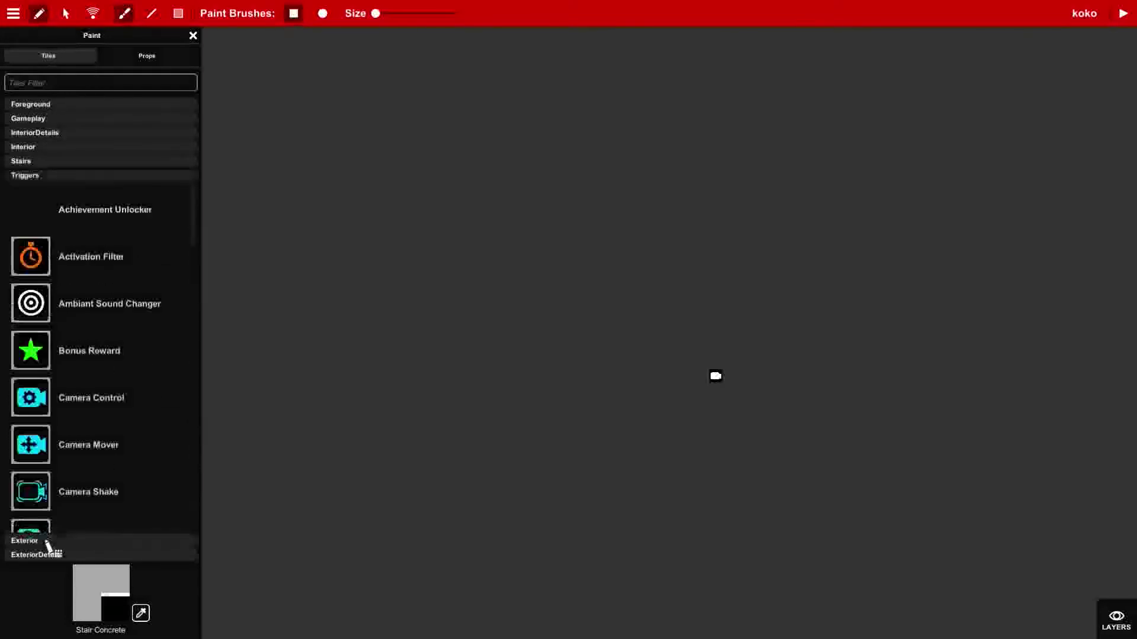
left_click(49, 540)
left_click(68, 120)
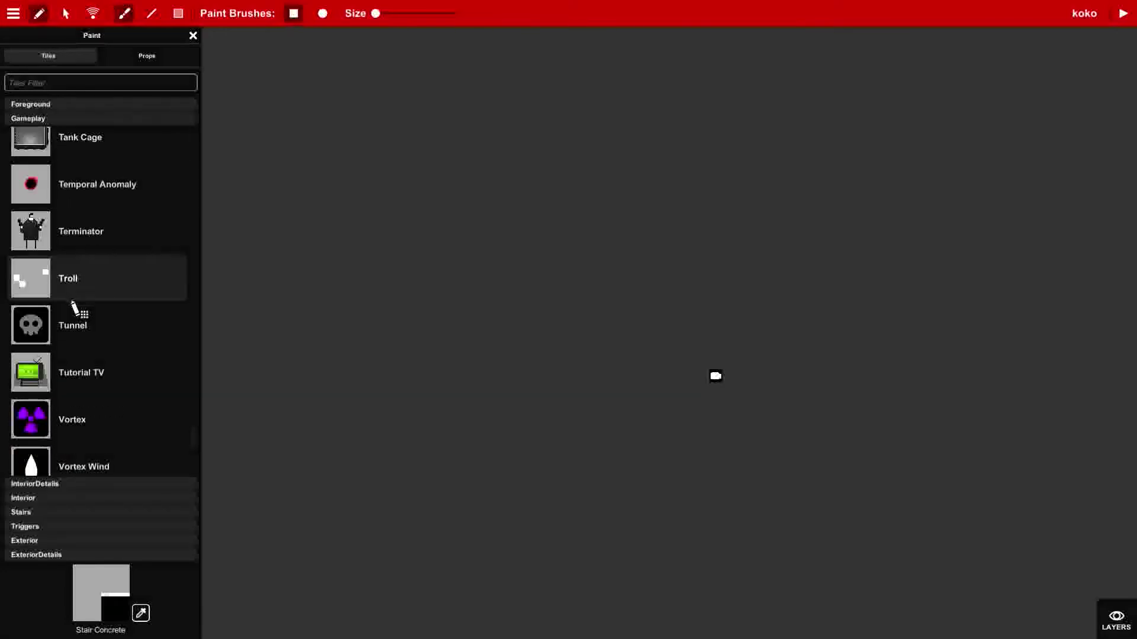
scroll(79, 303, "down", 6)
scroll(86, 301, "up", 2)
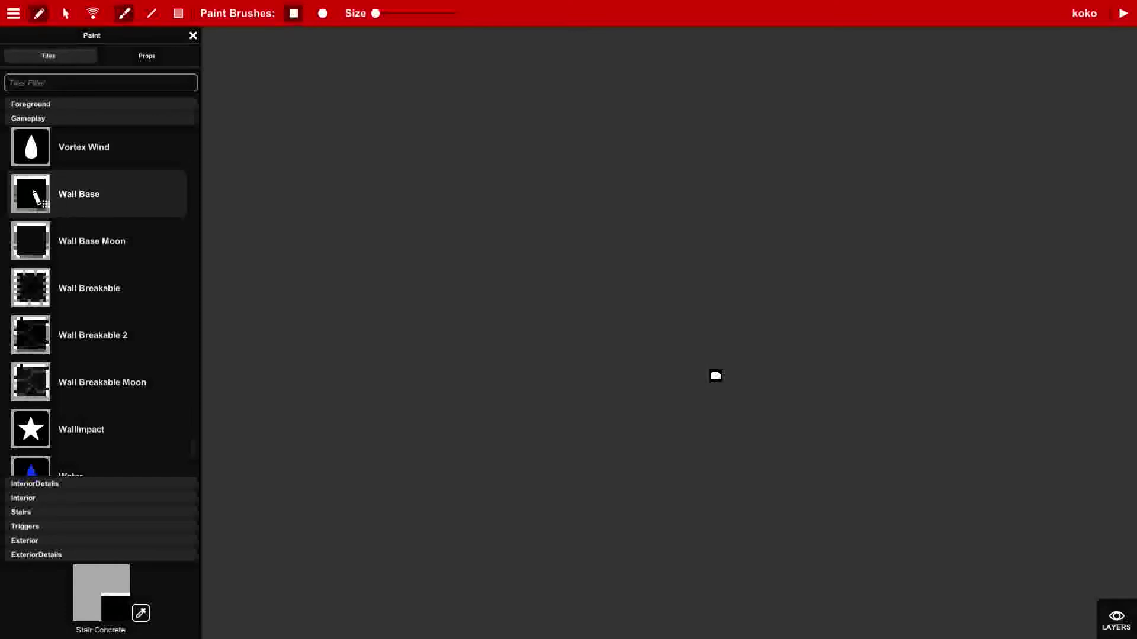
- Paint a flat-topped Wall Base ground mass across the bottom of the level
left_click(34, 195)
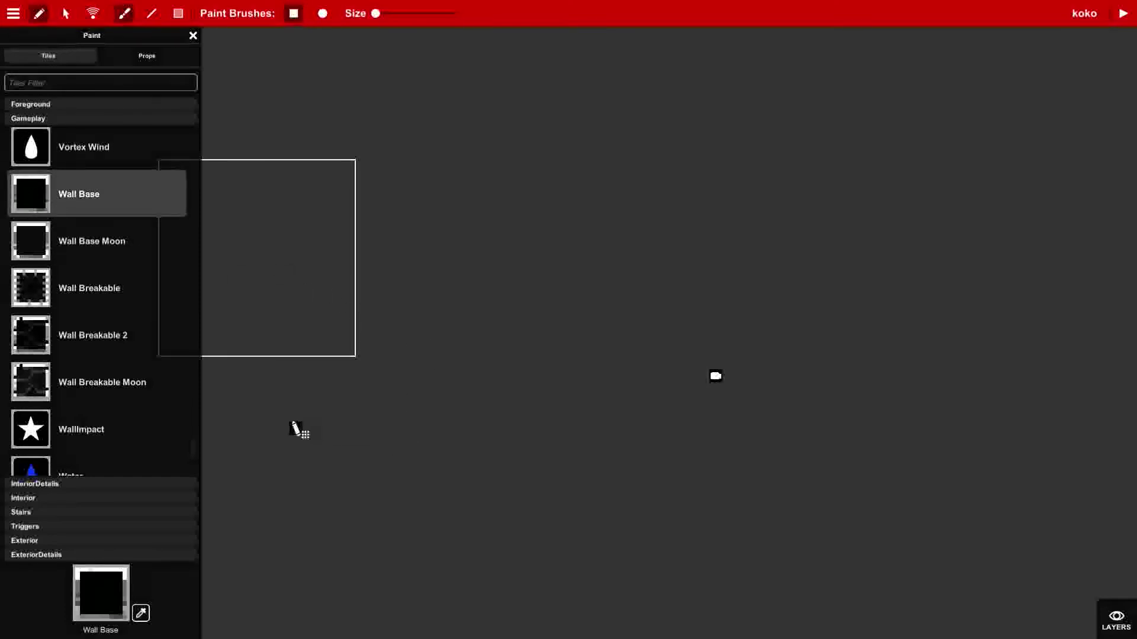
left_click_drag(293, 423, 711, 419)
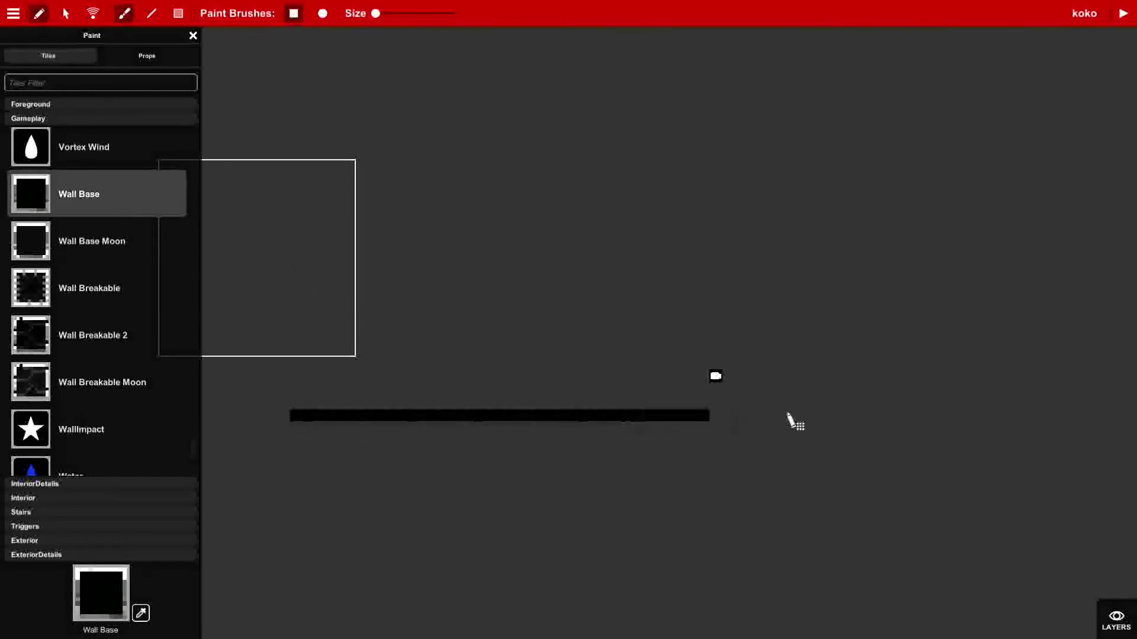
left_click_drag(787, 414, 974, 422)
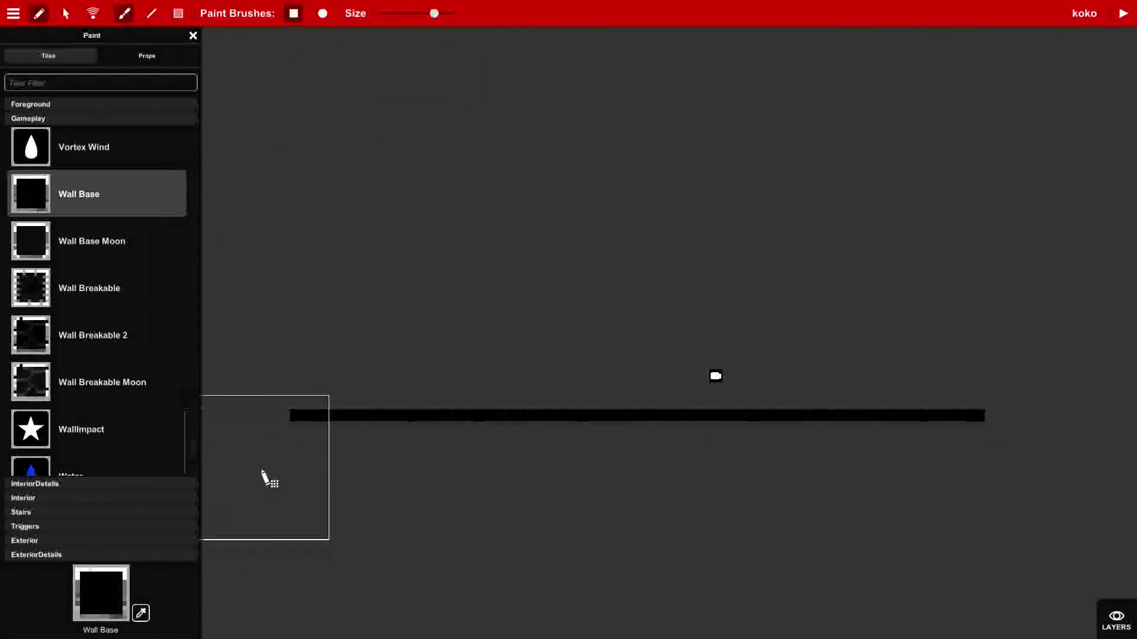
mouse_move(266, 477)
left_mouse_down()
mouse_move(264, 489)
mouse_move(520, 489)
mouse_move(416, 470)
mouse_move(995, 471)
mouse_move(1068, 510)
mouse_move(406, 619)
mouse_move(276, 566)
mouse_move(264, 489)
mouse_move(890, 629)
mouse_move(1017, 604)
left_mouse_up()
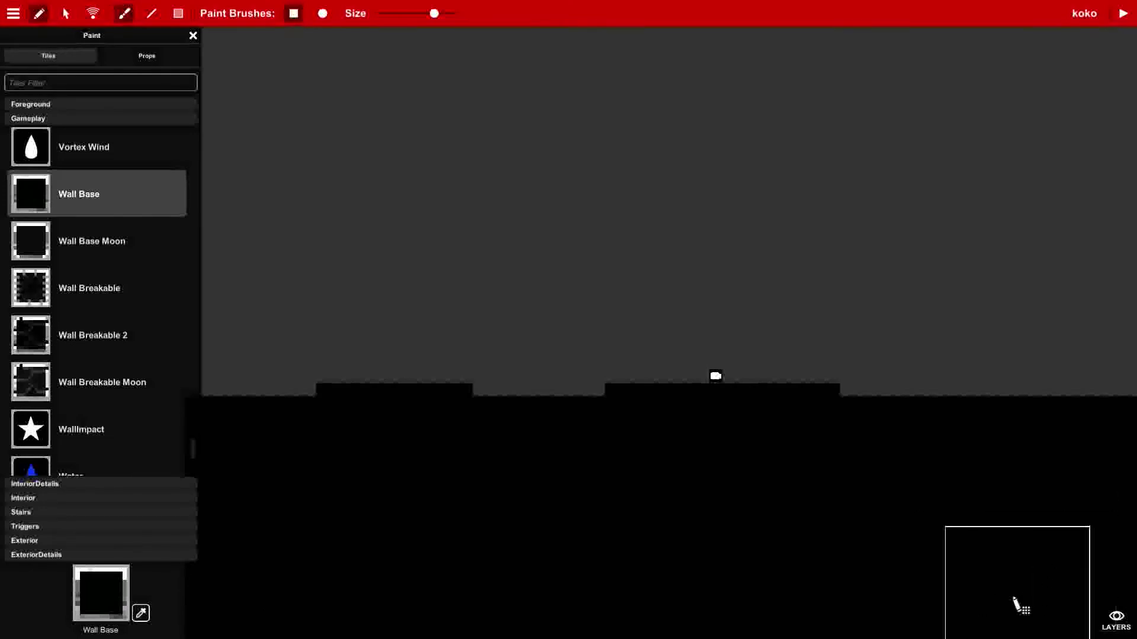
left_click_drag(377, 327, 817, 332)
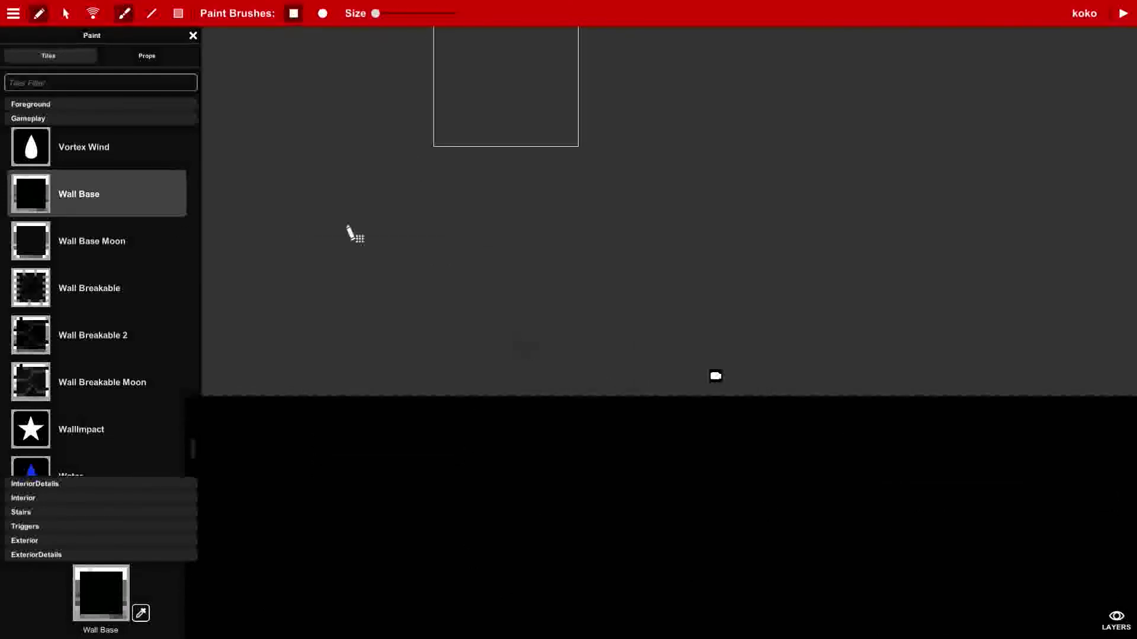
- Paint the house's right wall, roof, left wall and upper floor in Wall Base
scroll(60, 322, "up", 3)
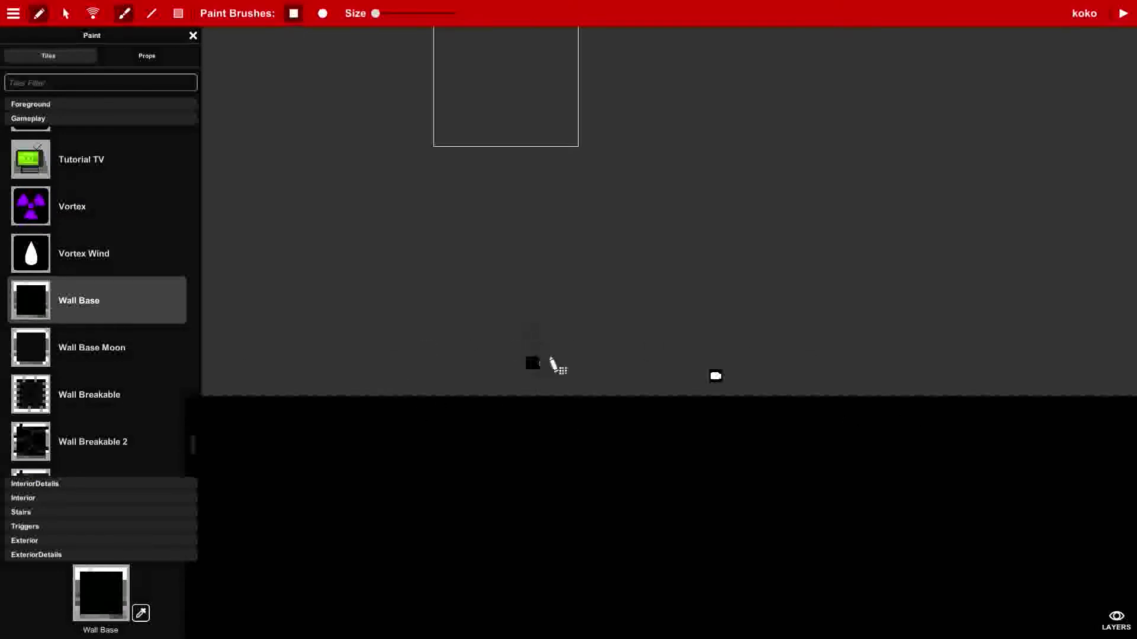
left_click_drag(834, 407, 835, 289)
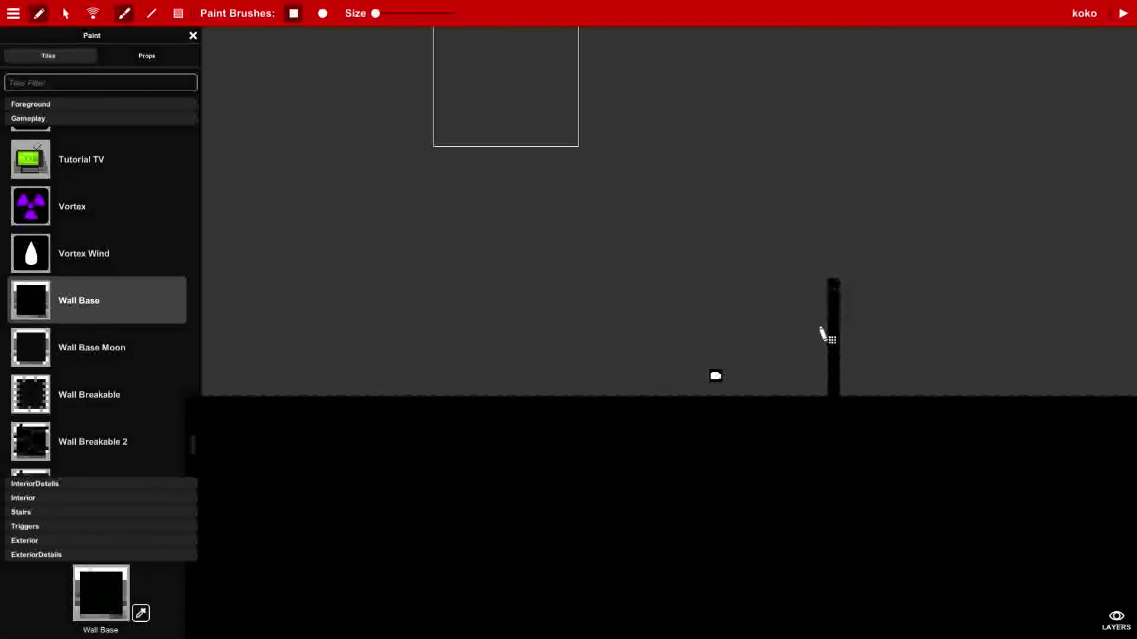
left_click_drag(808, 337, 599, 335)
left_click_drag(598, 286, 603, 406)
left_click_drag(612, 276, 821, 278)
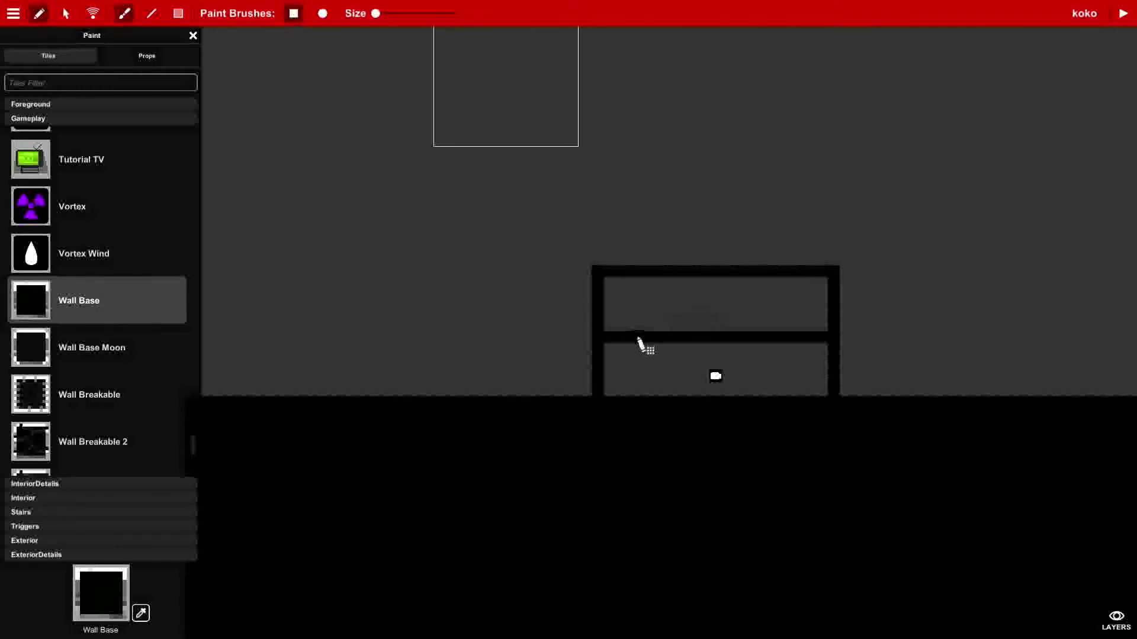
- Erase a gap in the middle of the upper floor and tidy its edges
left_click_drag(662, 338, 761, 346)
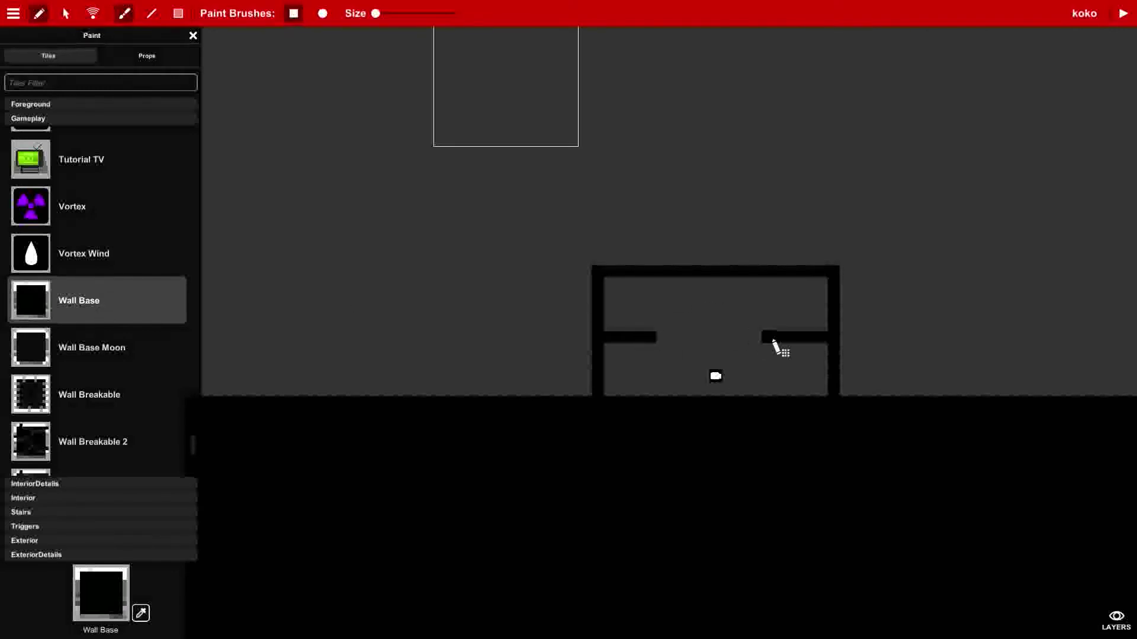
left_click(744, 337)
left_click(770, 337)
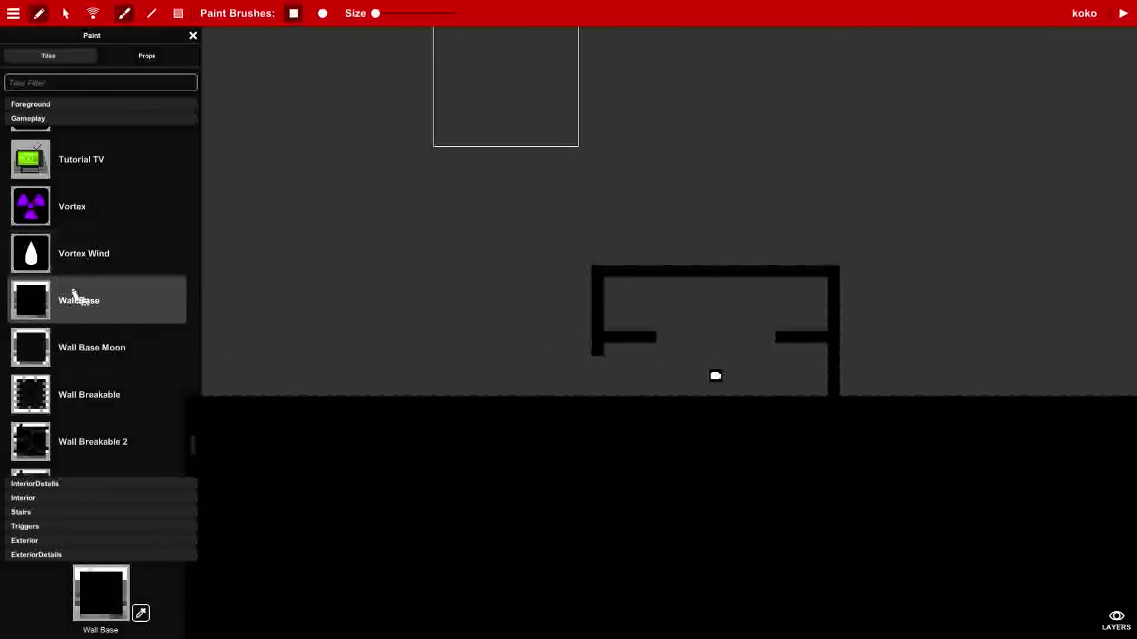
- Filter tiles by 'door', use Door Armored for the left doorway, then clear the filter
scroll(96, 261, "up", 3)
scroll(98, 260, "up", 20)
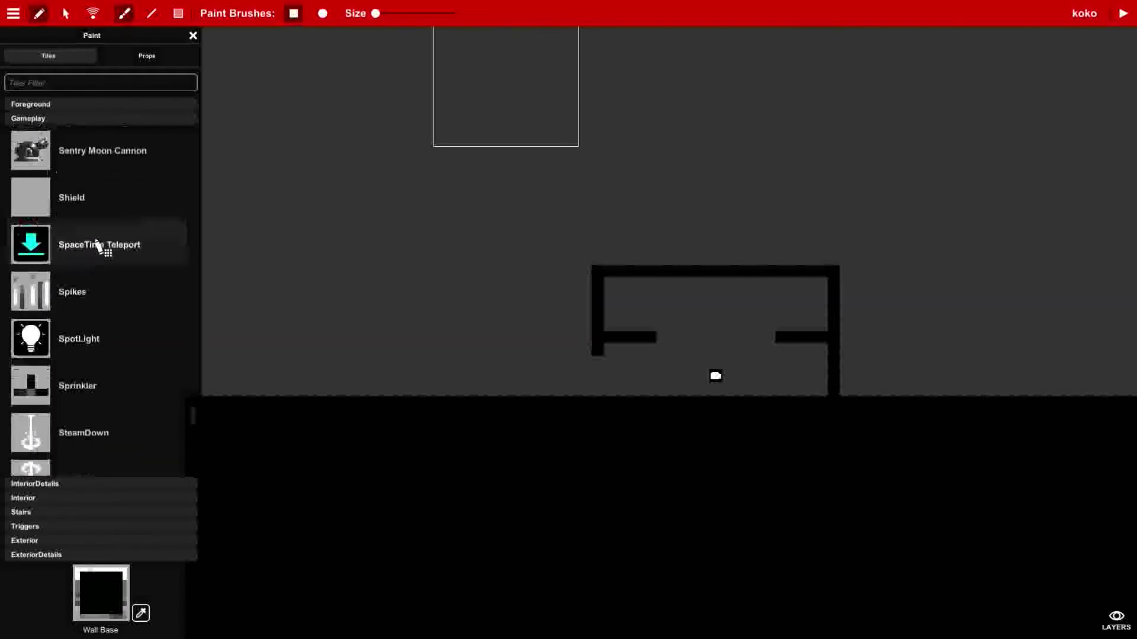
left_click(52, 86)
type("door")
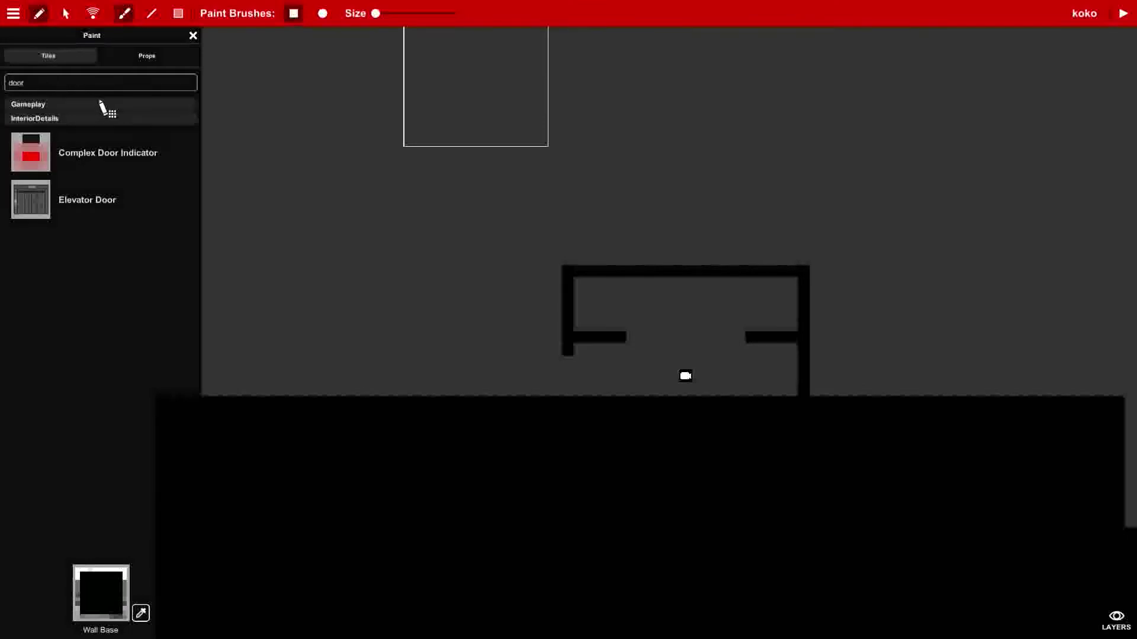
left_click(37, 107)
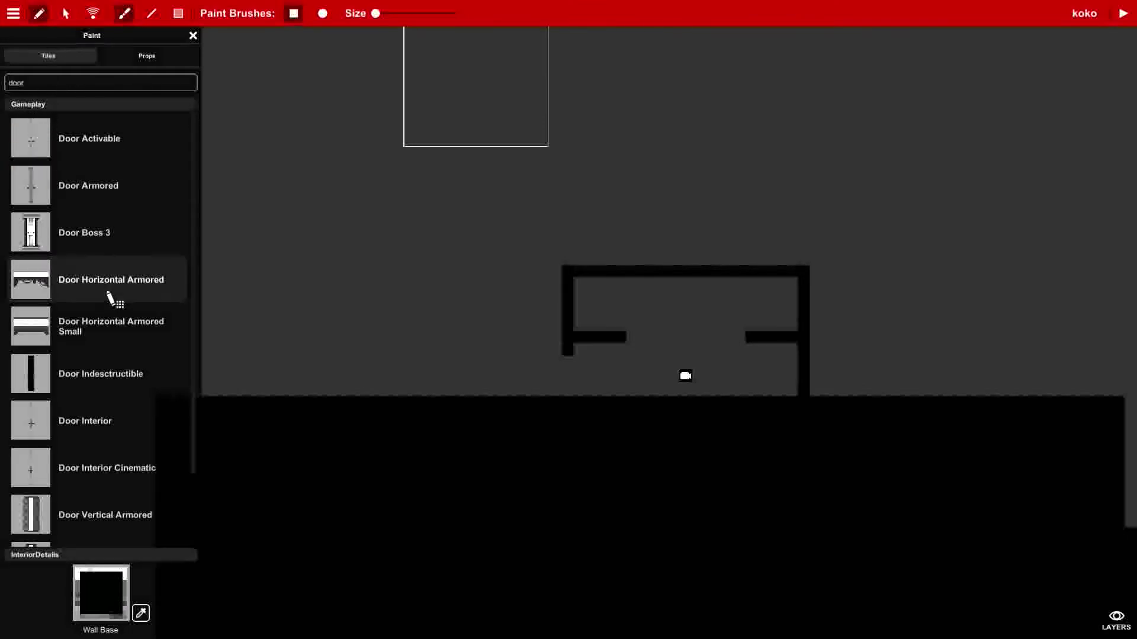
scroll(106, 281, "down", 2)
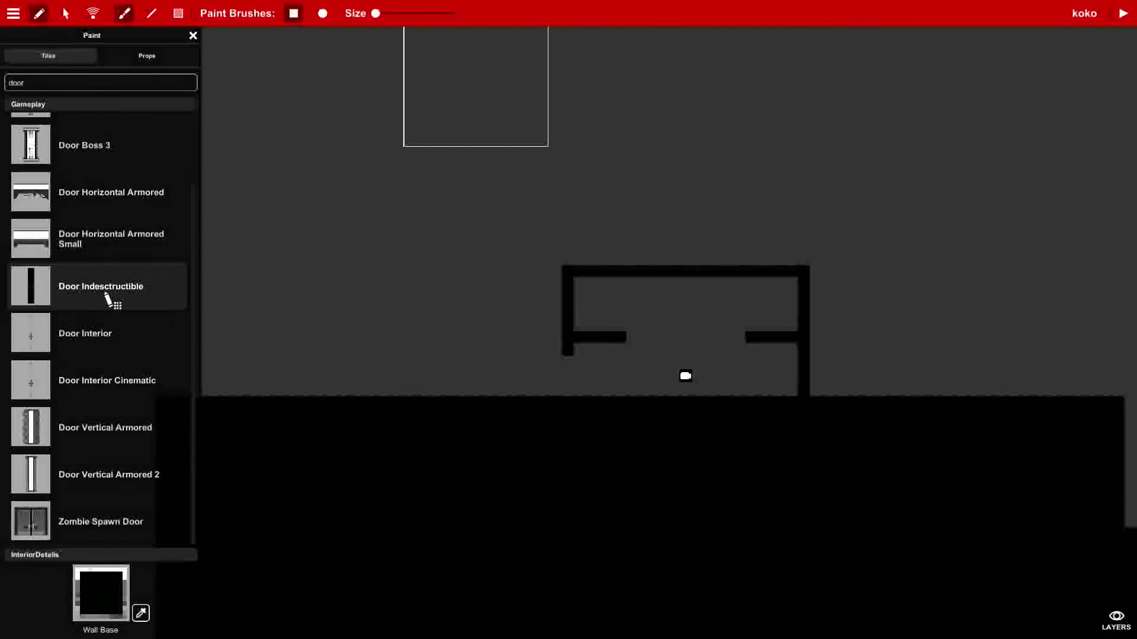
scroll(109, 300, "up", 2)
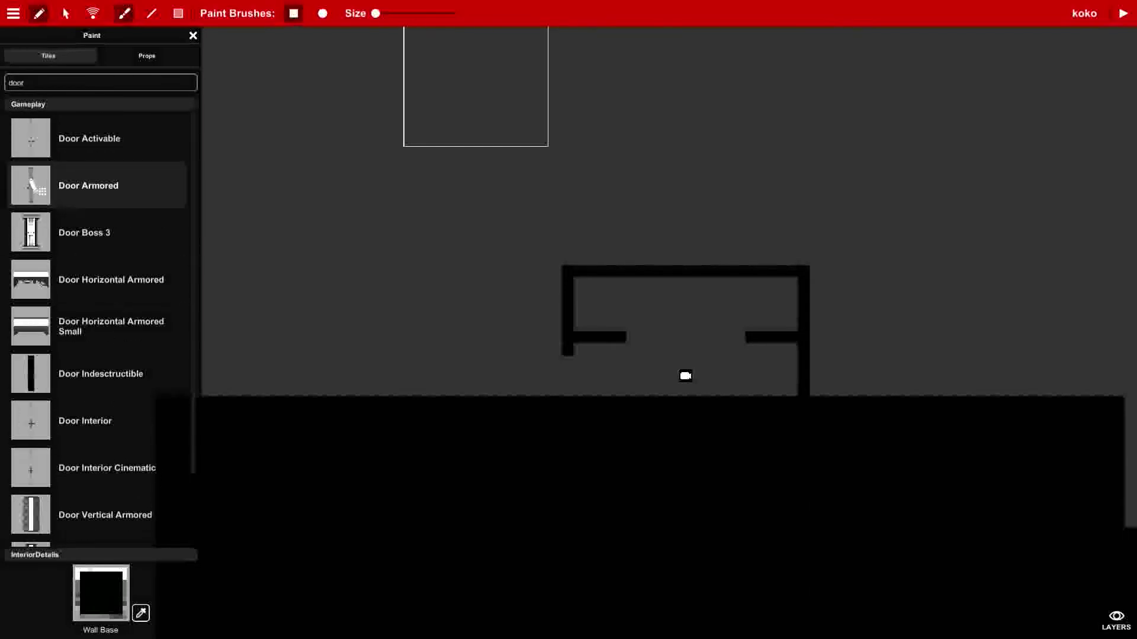
left_click(30, 185)
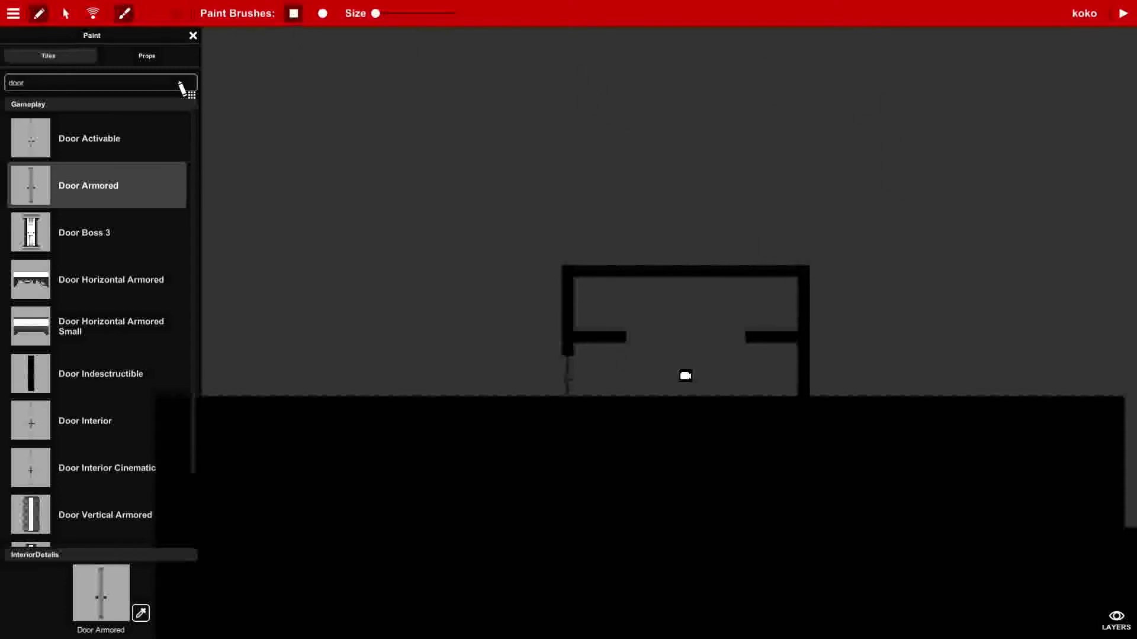
scroll(60, 423, "down", 2)
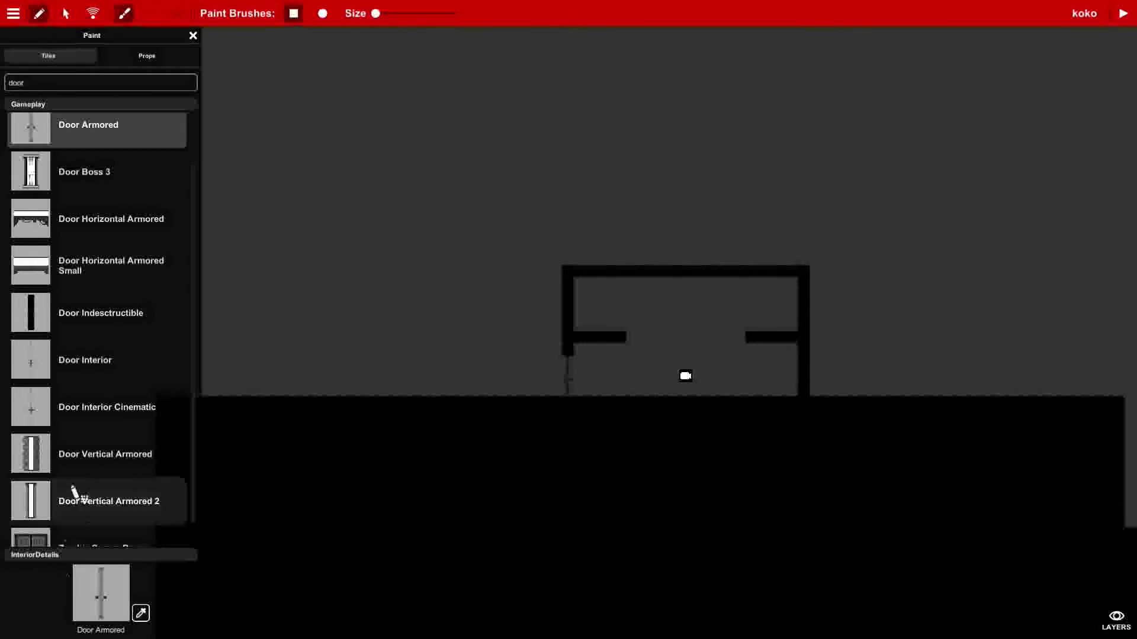
scroll(71, 510, "down", 1)
double_click(34, 86)
key("BackSpace")
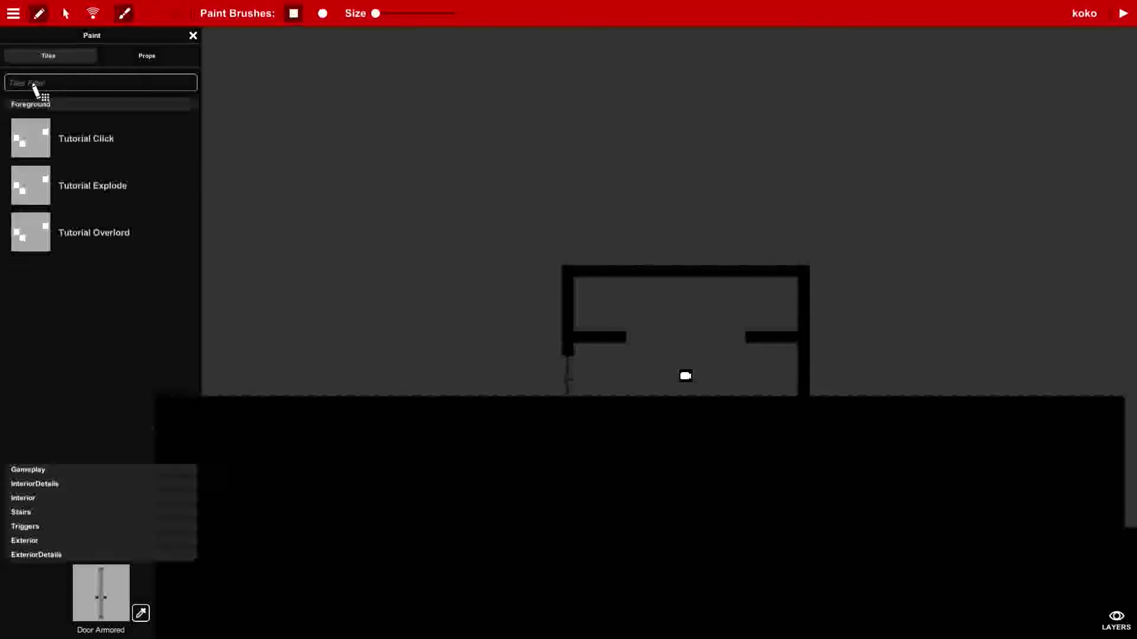
- Fill the upper-floor gap using the Stair Concrete tile
left_click(35, 513)
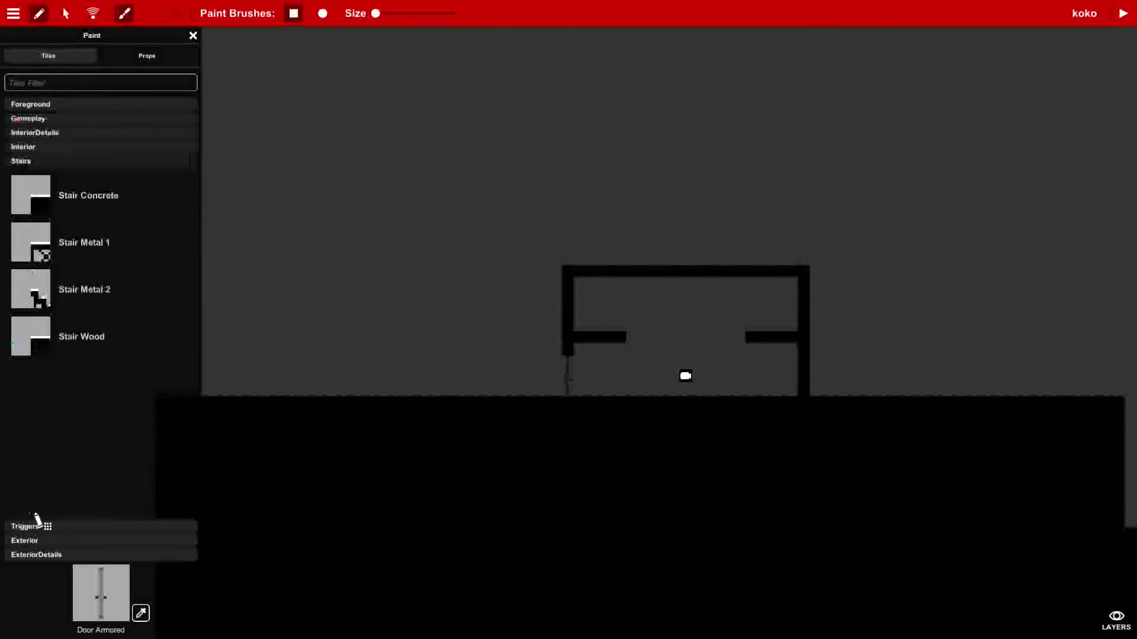
left_click(37, 200)
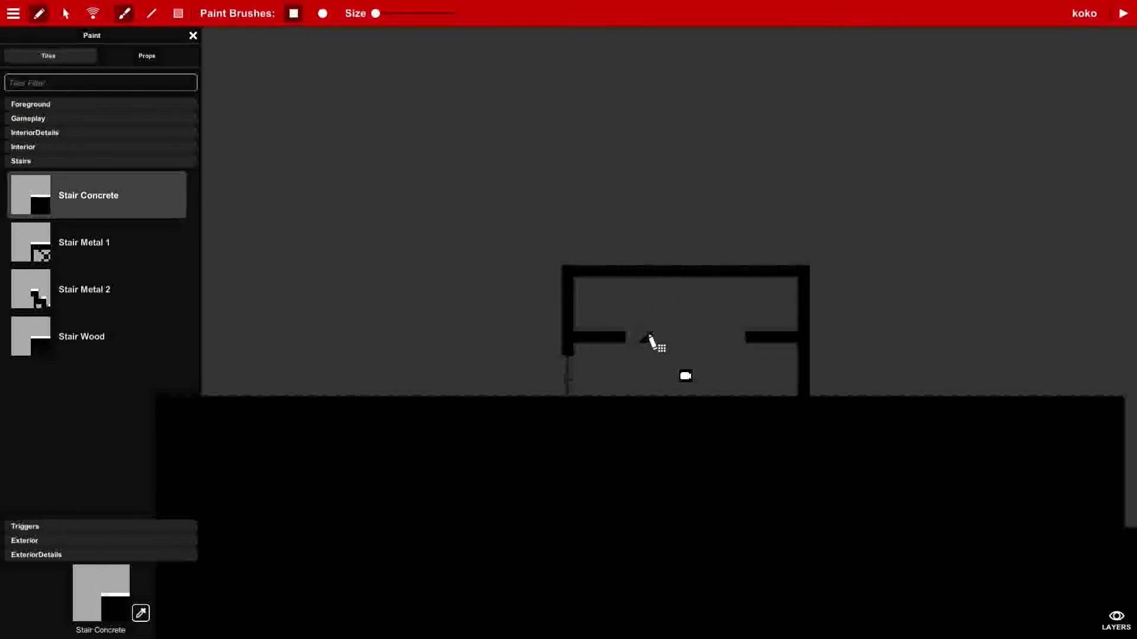
left_click_drag(645, 335, 732, 339)
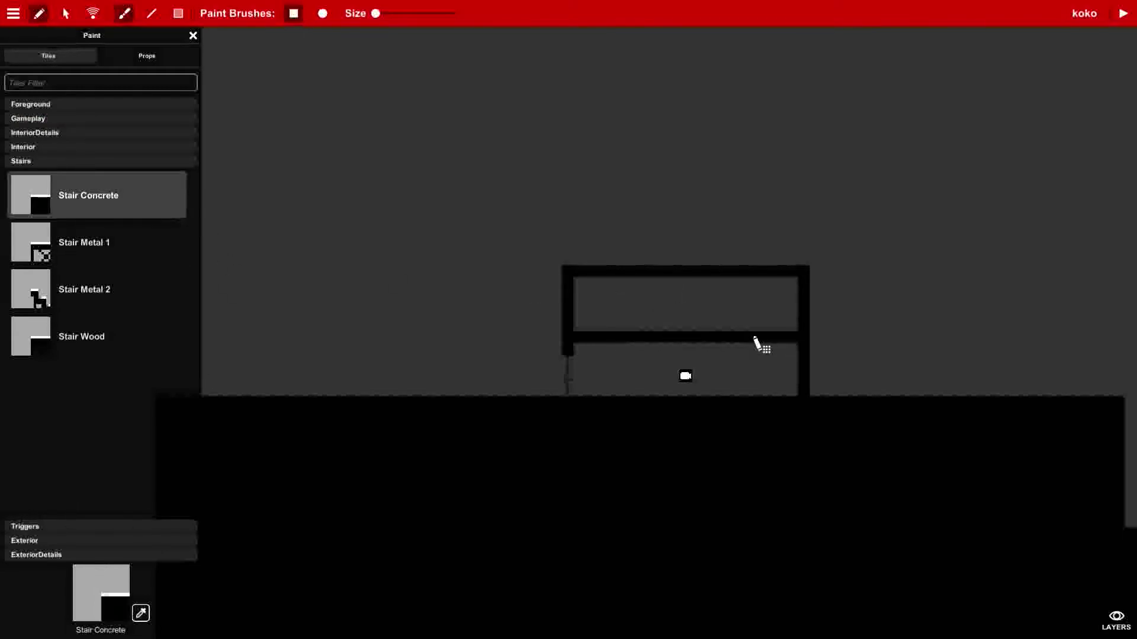
- Paint a diagonal Stair Concrete staircase from the ground floor up to the upper floor
scroll(728, 369, "up", 3)
left_click(588, 403)
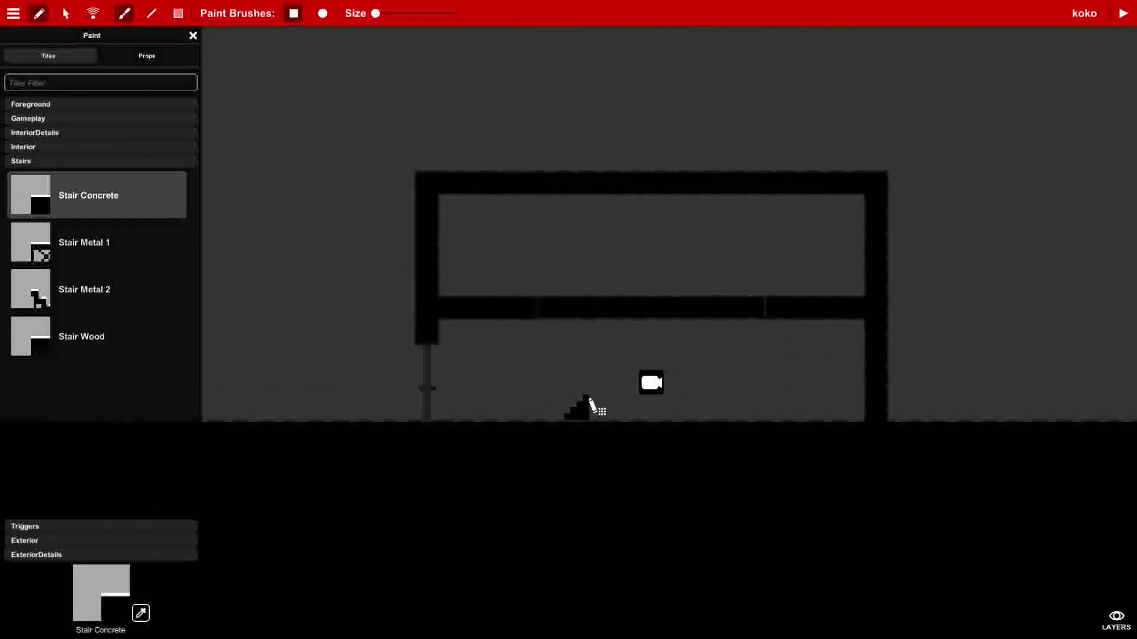
mouse_move(590, 402)
left_mouse_down()
mouse_move(677, 330)
mouse_move(599, 407)
left_mouse_up()
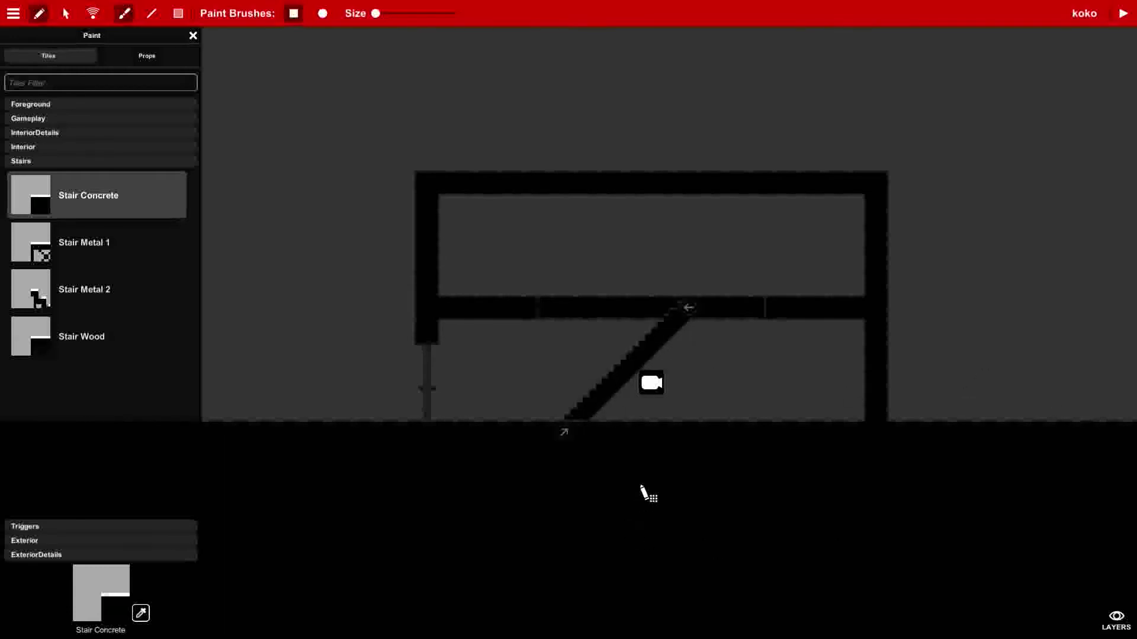
scroll(642, 490, "down", 2)
scroll(413, 509, "up", 2)
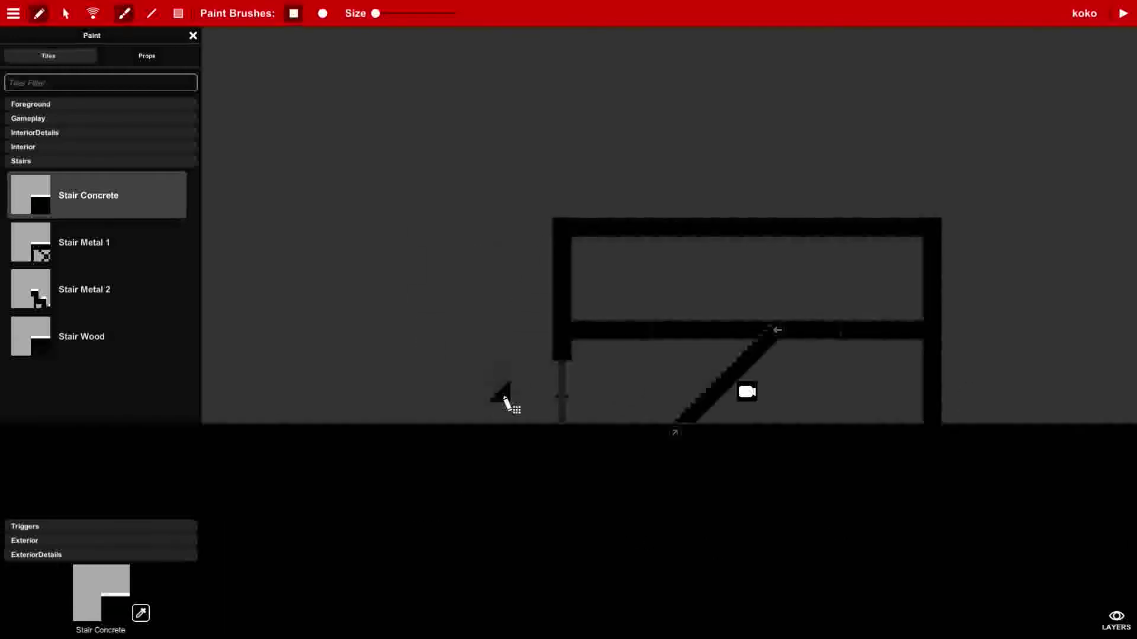
left_click(52, 119)
scroll(114, 309, "down", 10)
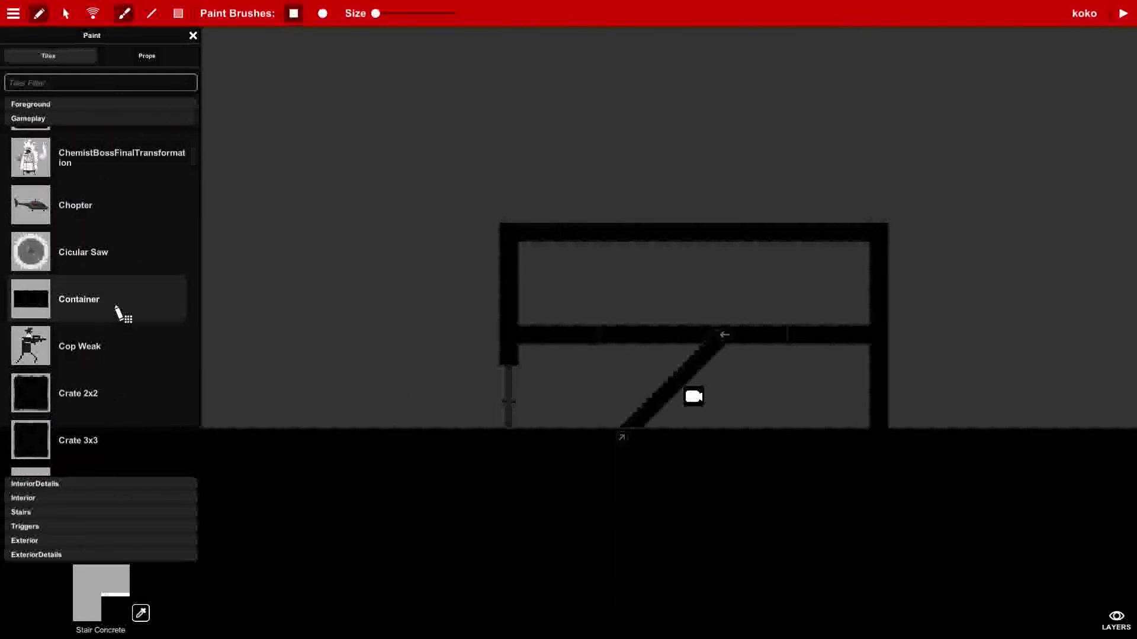
- Pick the Zombie tile and place zombies on the ground left of the house
scroll(116, 314, "down", 10)
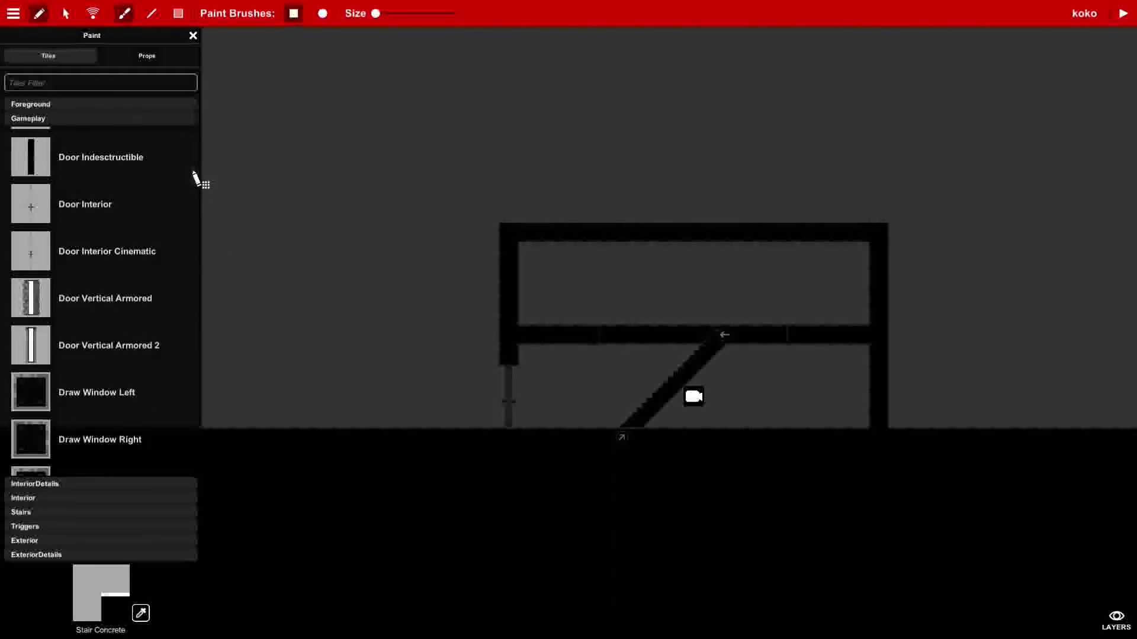
left_click_drag(195, 172, 202, 462)
left_click(34, 274)
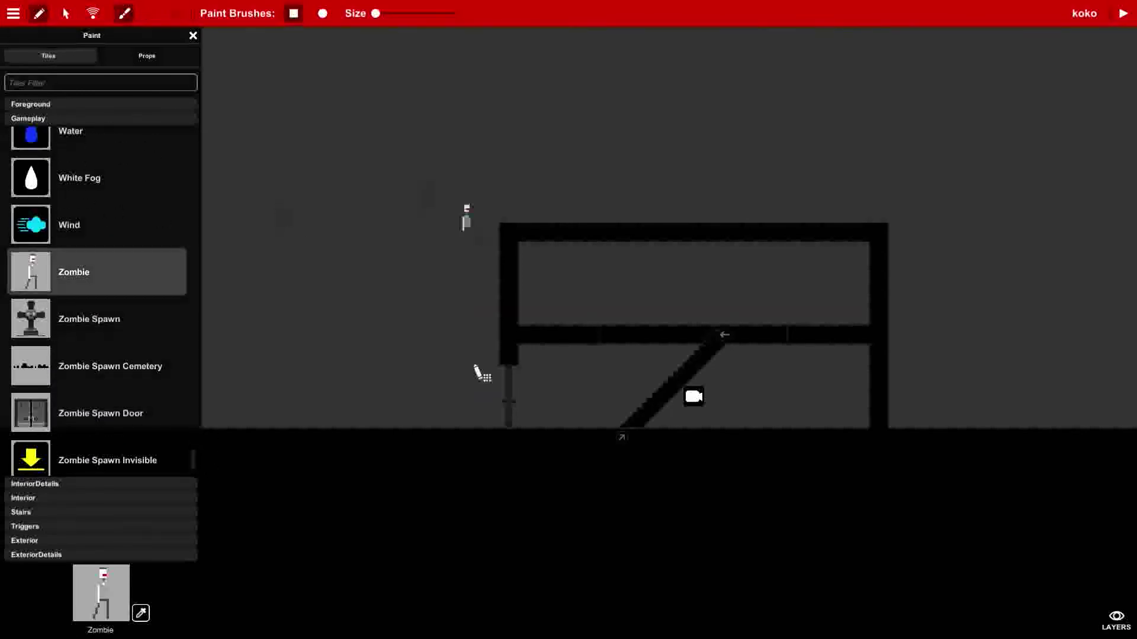
left_click(344, 414)
left_click(364, 414)
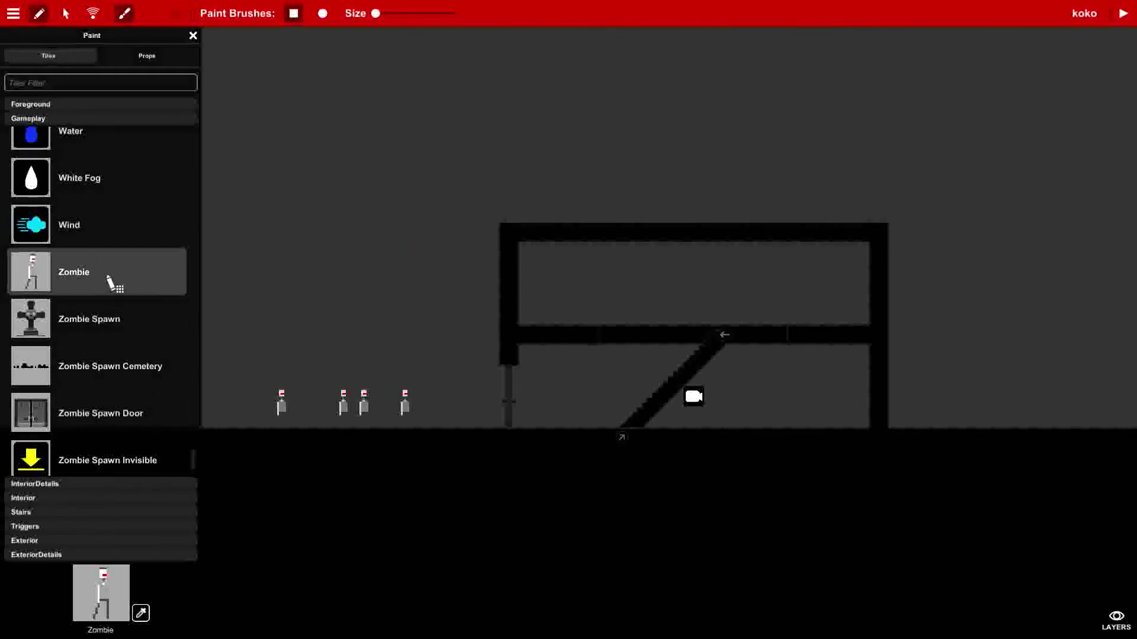
scroll(89, 386, "down", 2)
scroll(126, 382, "up", 5)
scroll(126, 382, "up", 3)
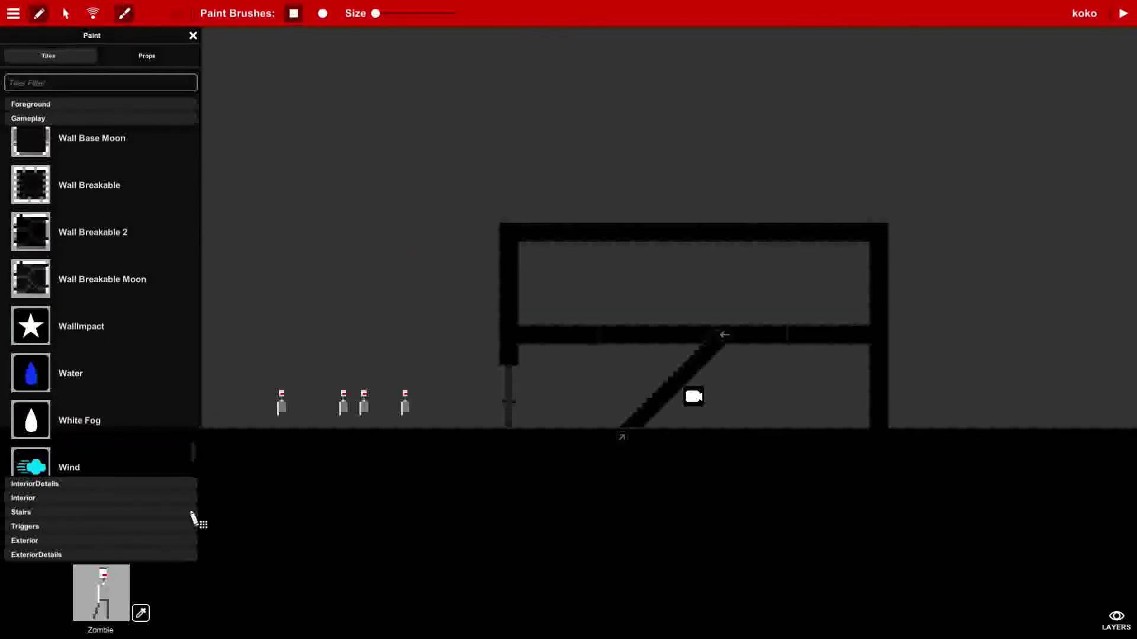
- Filter for 'cop', place a Human Cop Rifleman on the upper floor near the right wall, then clear the filter
mouse_move(192, 458)
left_mouse_down()
mouse_move(205, 364)
mouse_move(191, 184)
mouse_move(193, 233)
mouse_move(213, 132)
mouse_move(203, 207)
left_mouse_up()
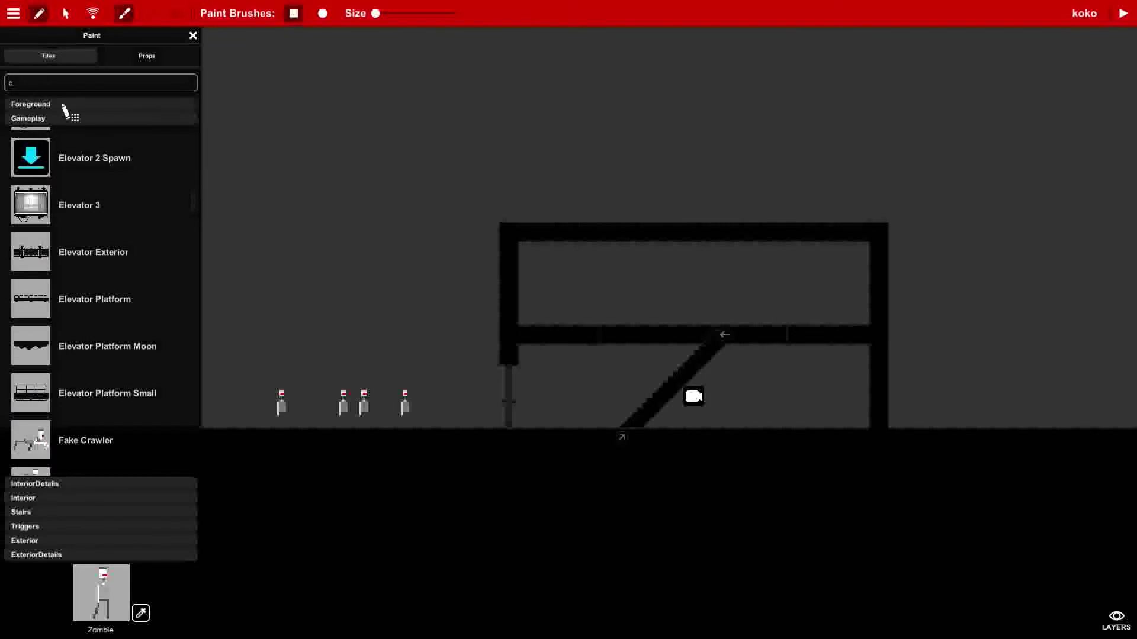
type("op")
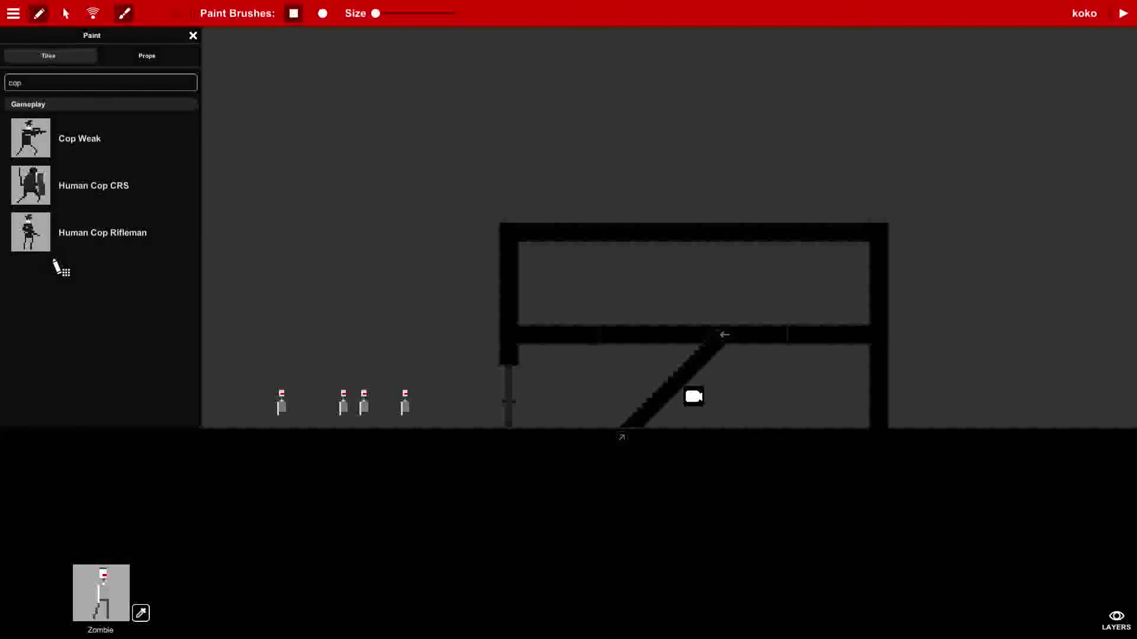
left_click(39, 234)
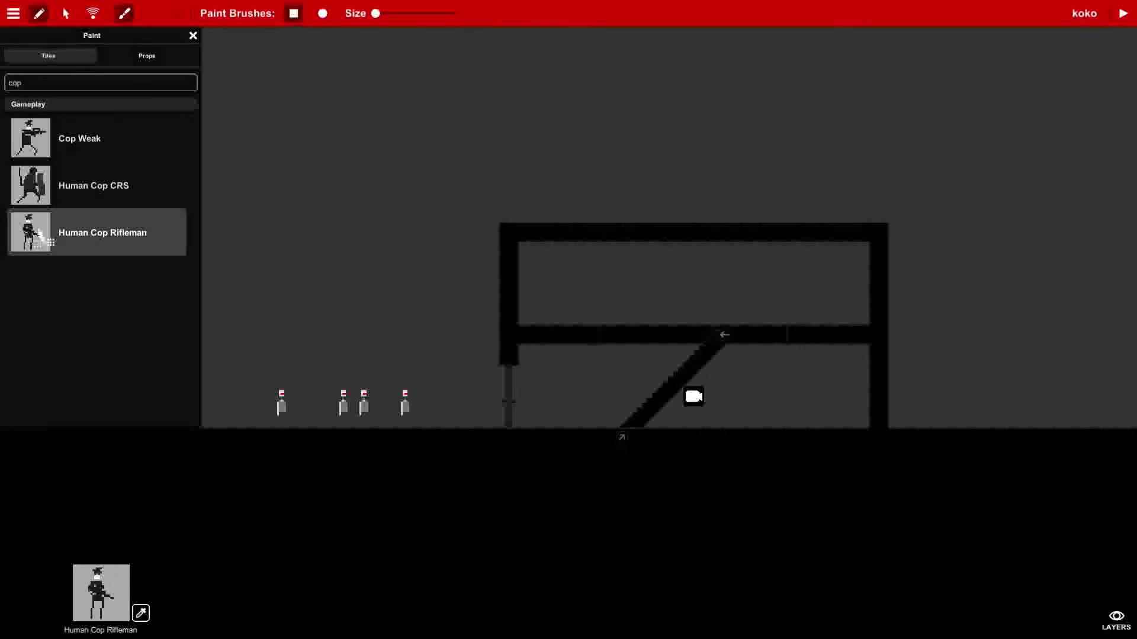
left_click(800, 325)
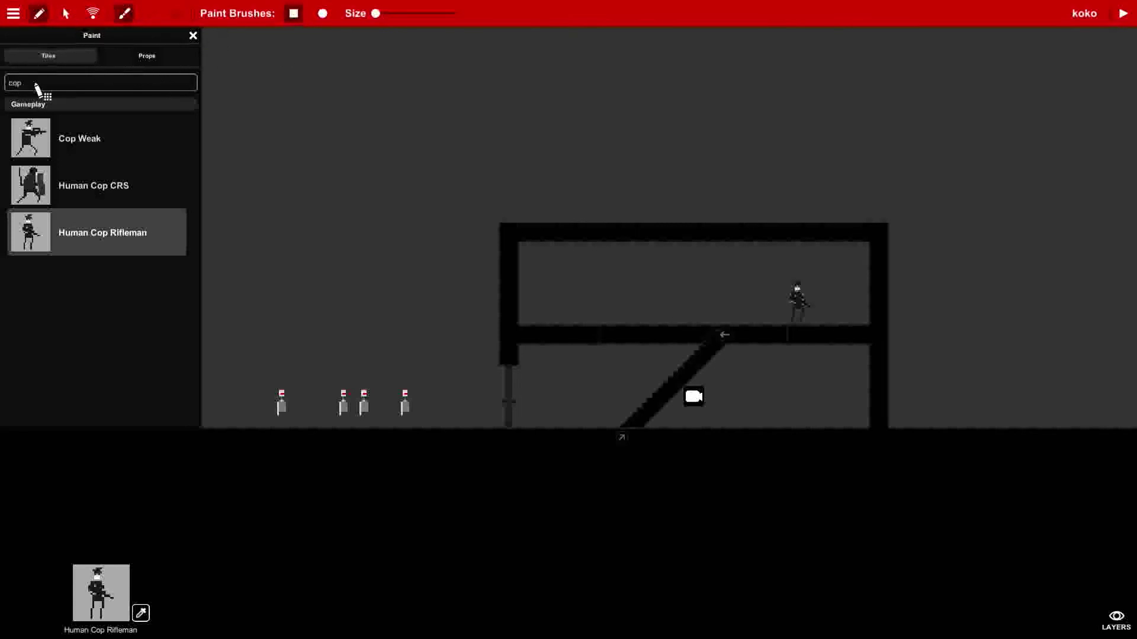
key("BackSpace")
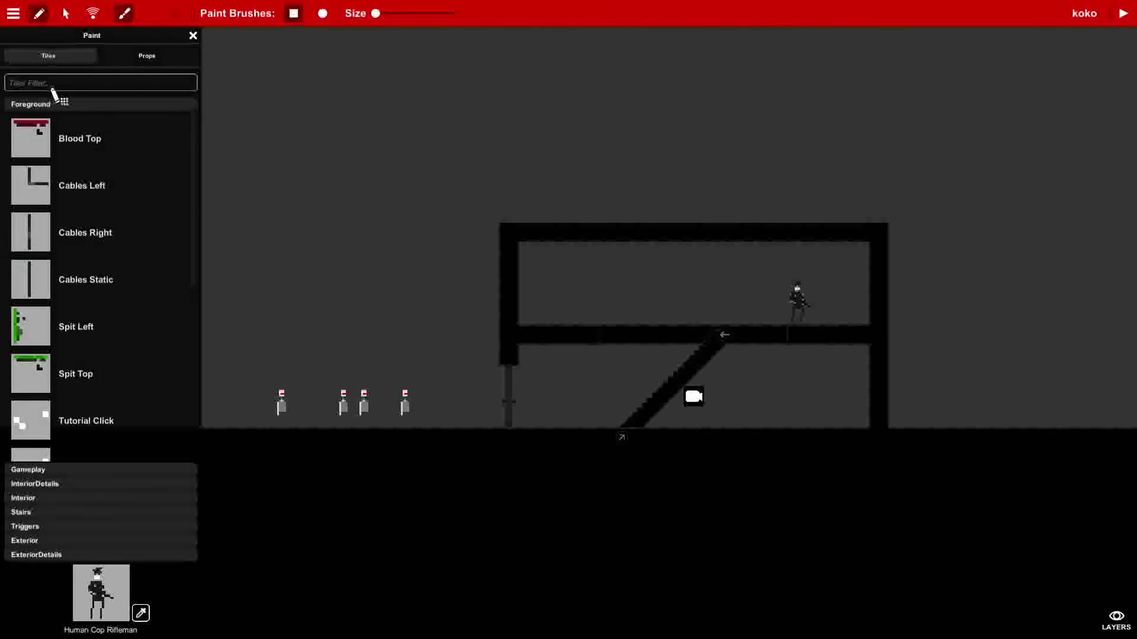
scroll(84, 348, "down", 8)
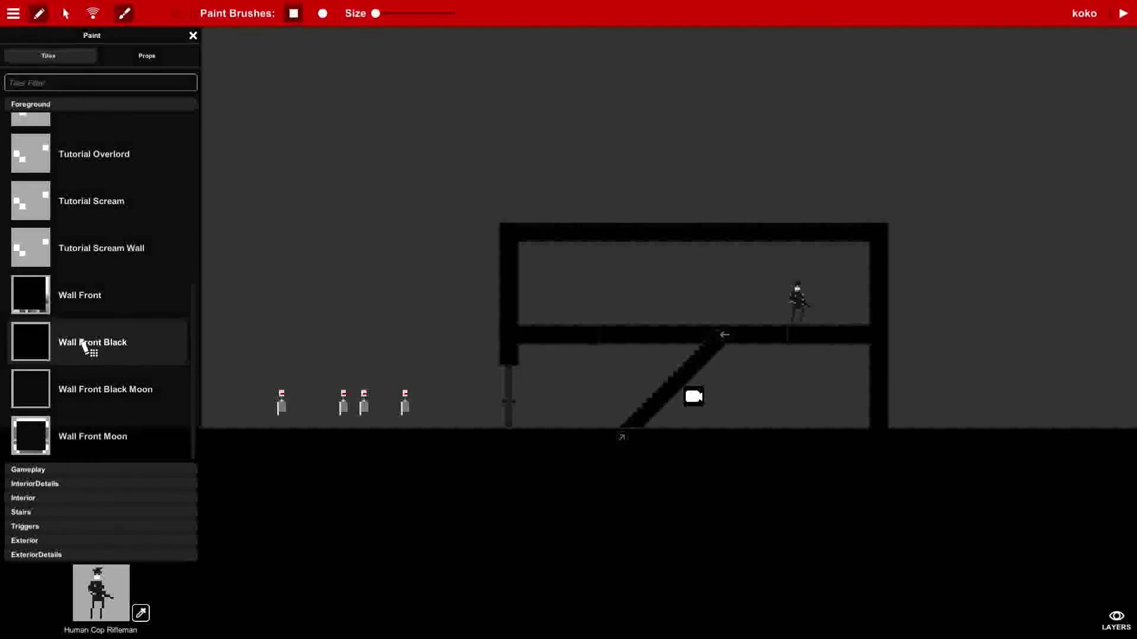
scroll(84, 348, "up", 8)
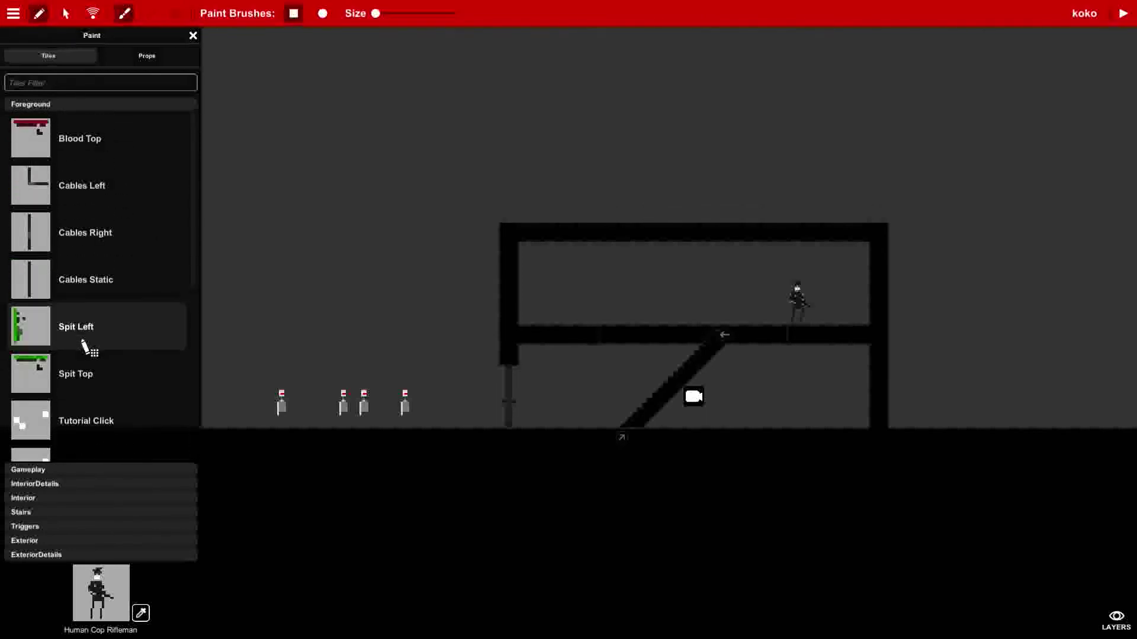
left_click(45, 471)
- Place a Bonus Barrel at the left end of the upper room
left_click(107, 388)
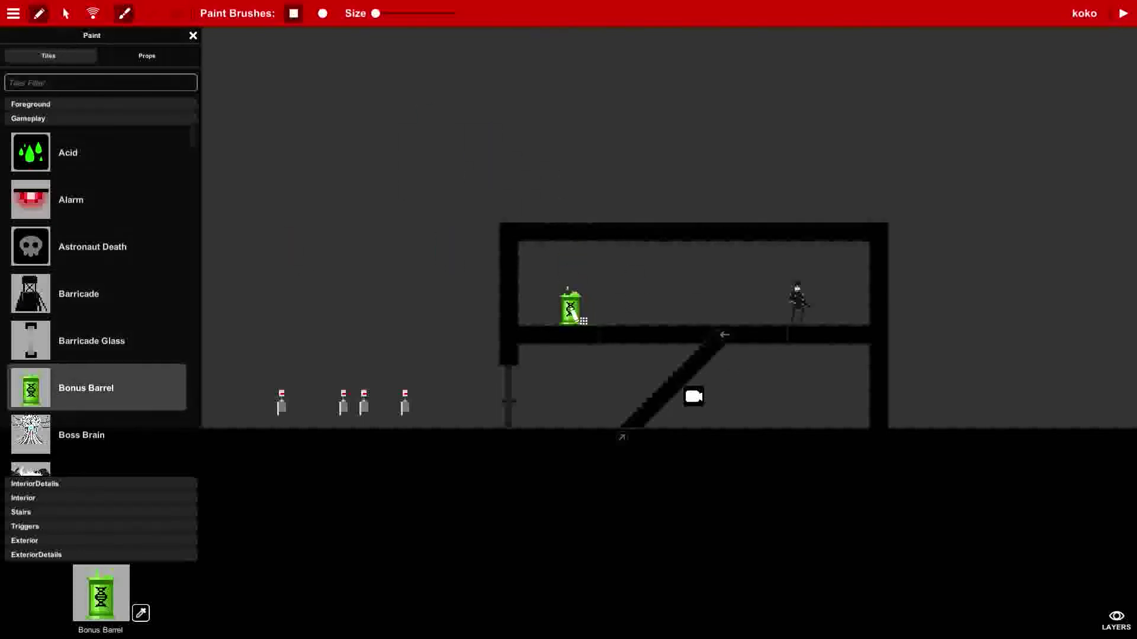
left_click(572, 315)
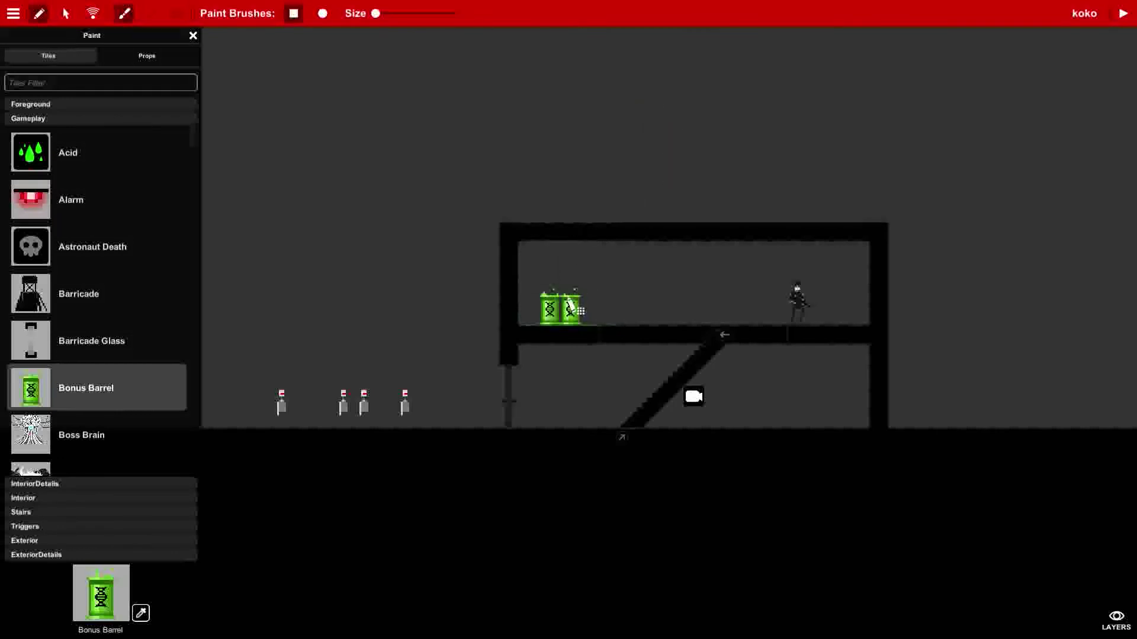
left_click(577, 290)
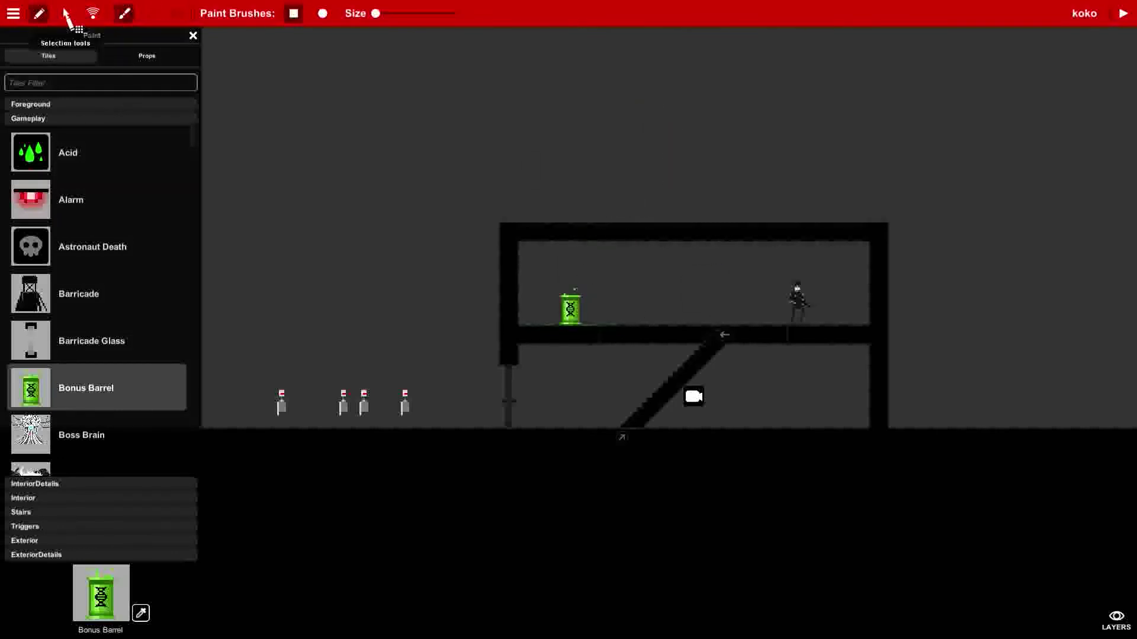
- Set the upper-floor barrel's RewardType to Mutation and UnlockMutation to Crawler
left_click(67, 15)
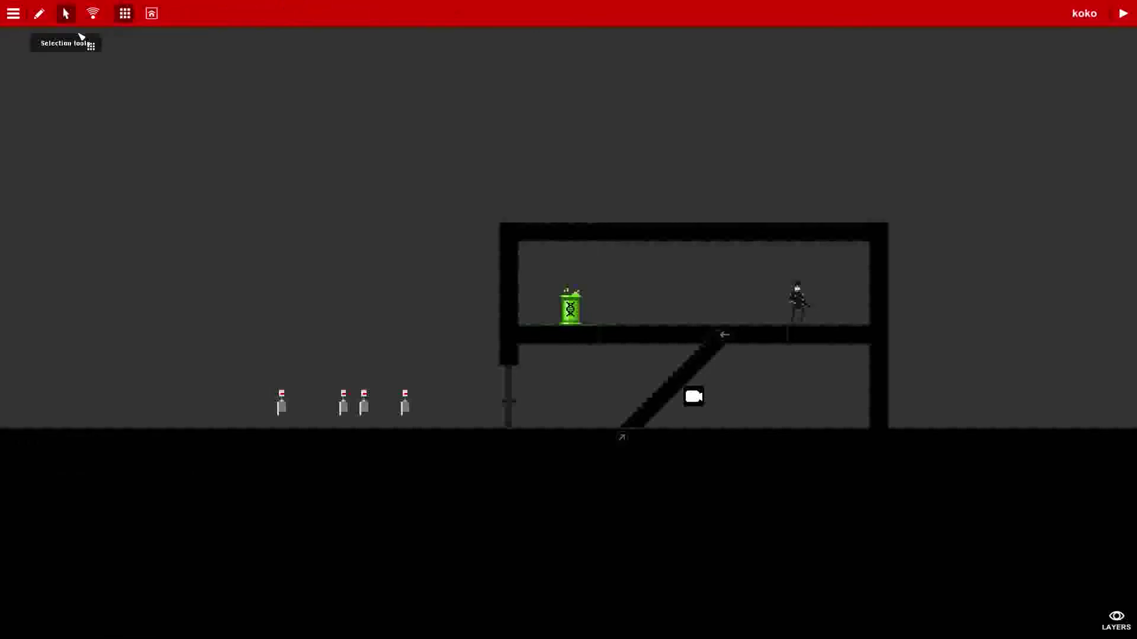
left_click(573, 315)
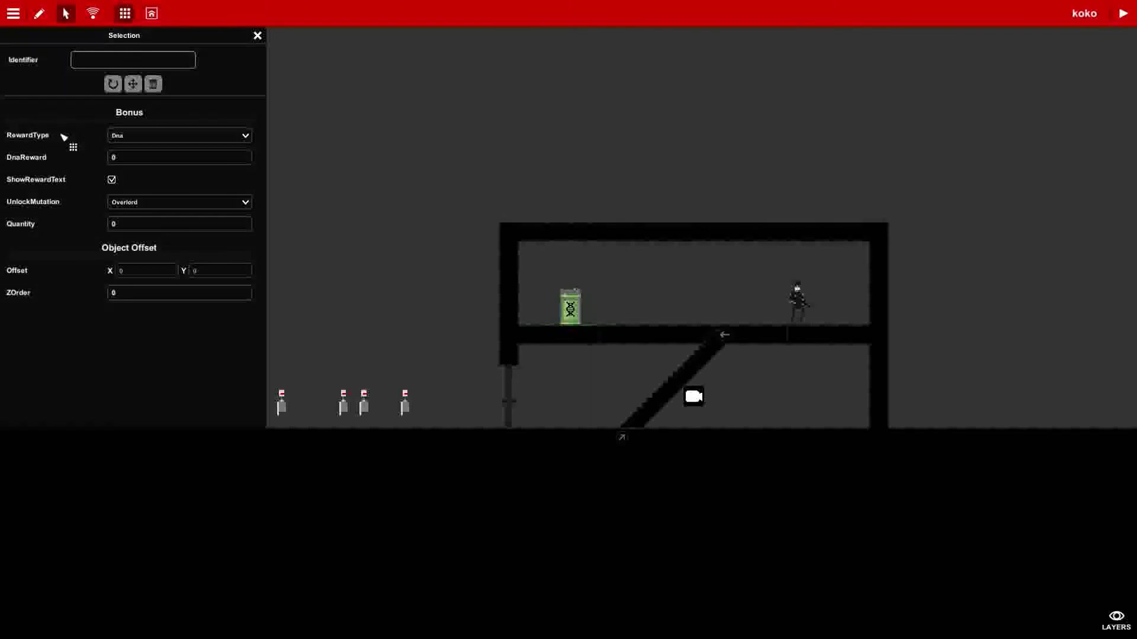
left_click(132, 138)
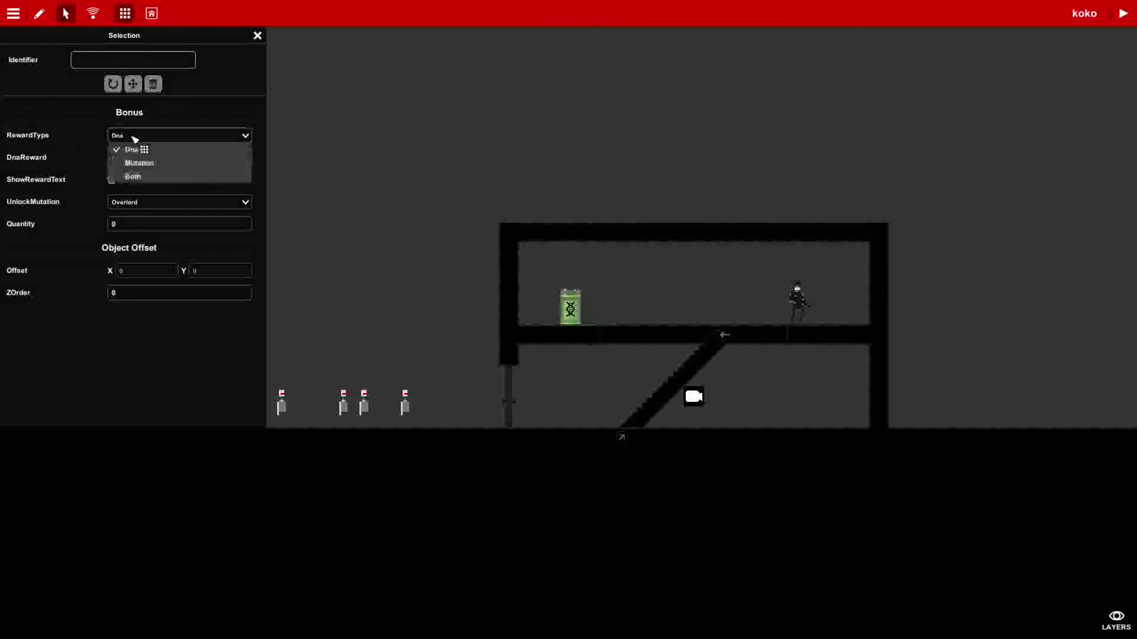
left_click(156, 164)
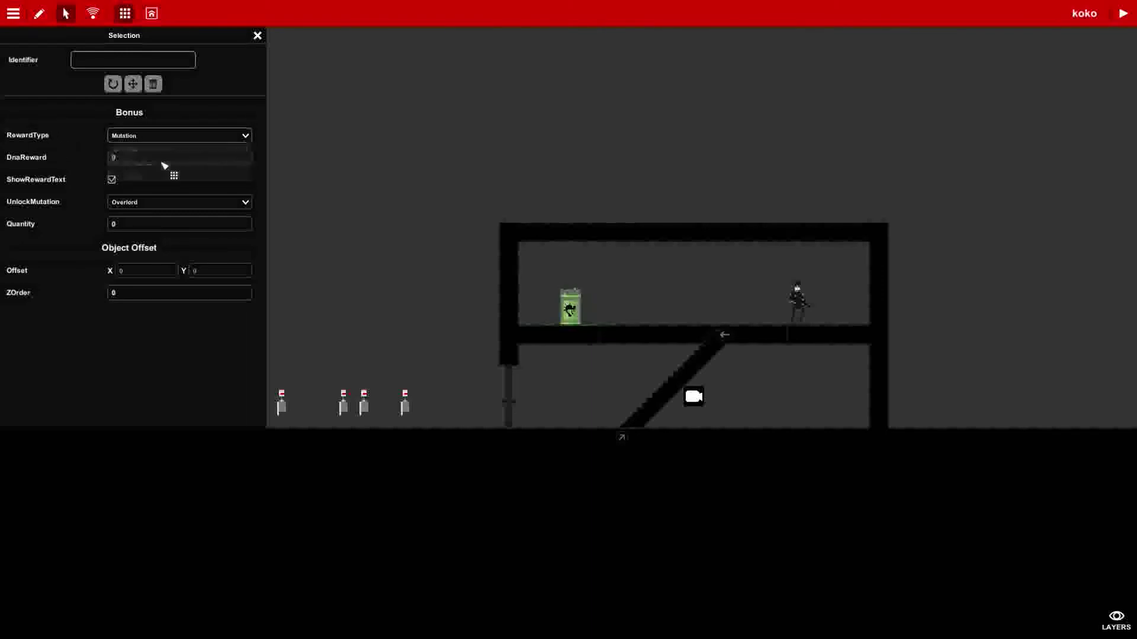
left_click(140, 204)
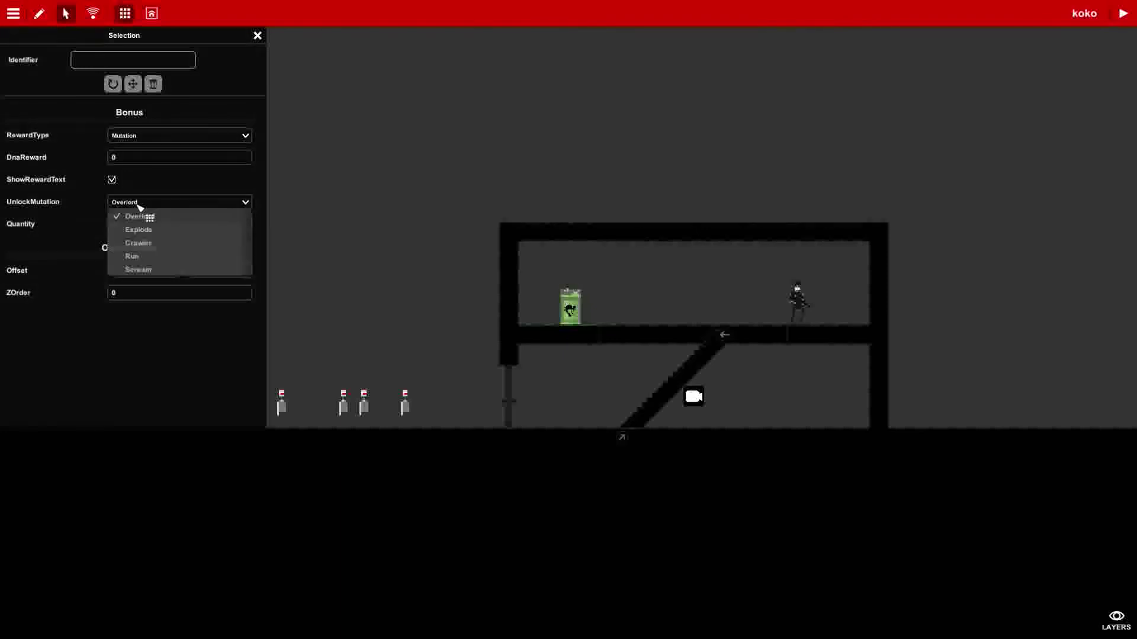
left_click(142, 242)
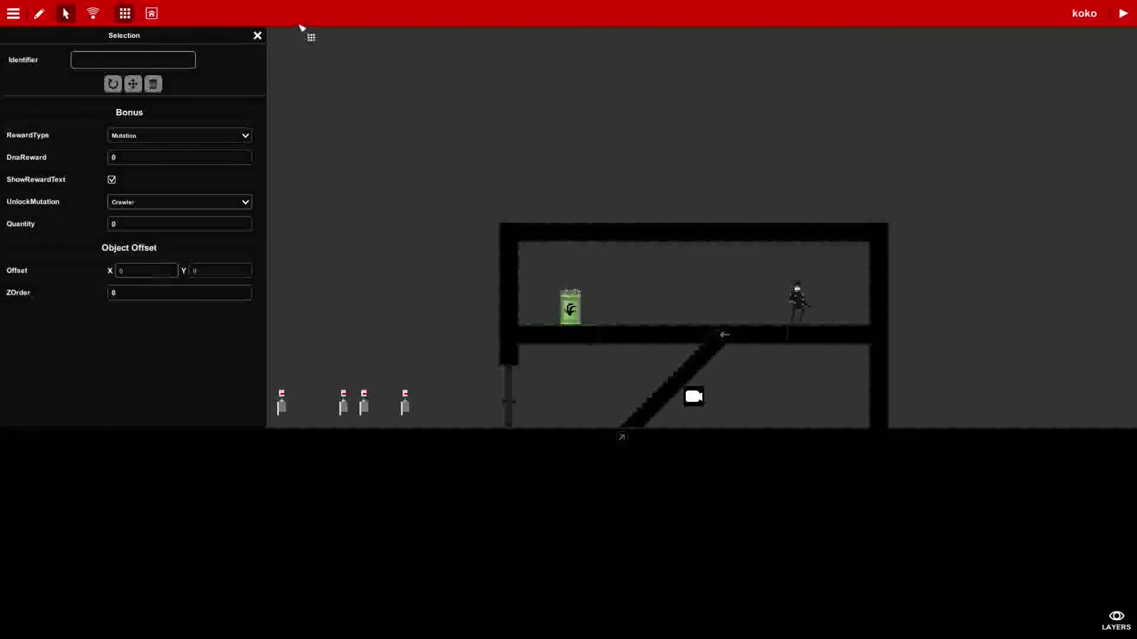
left_click(257, 36)
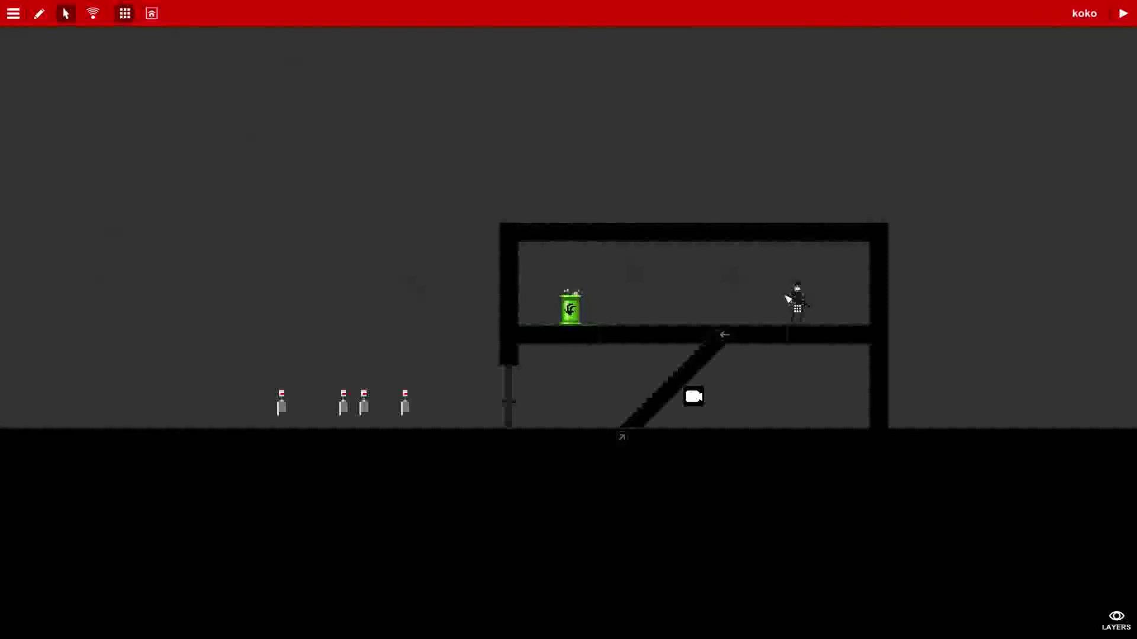
- Review the rifleman cop's properties, toggling Move On Start on and back off
left_click(803, 302)
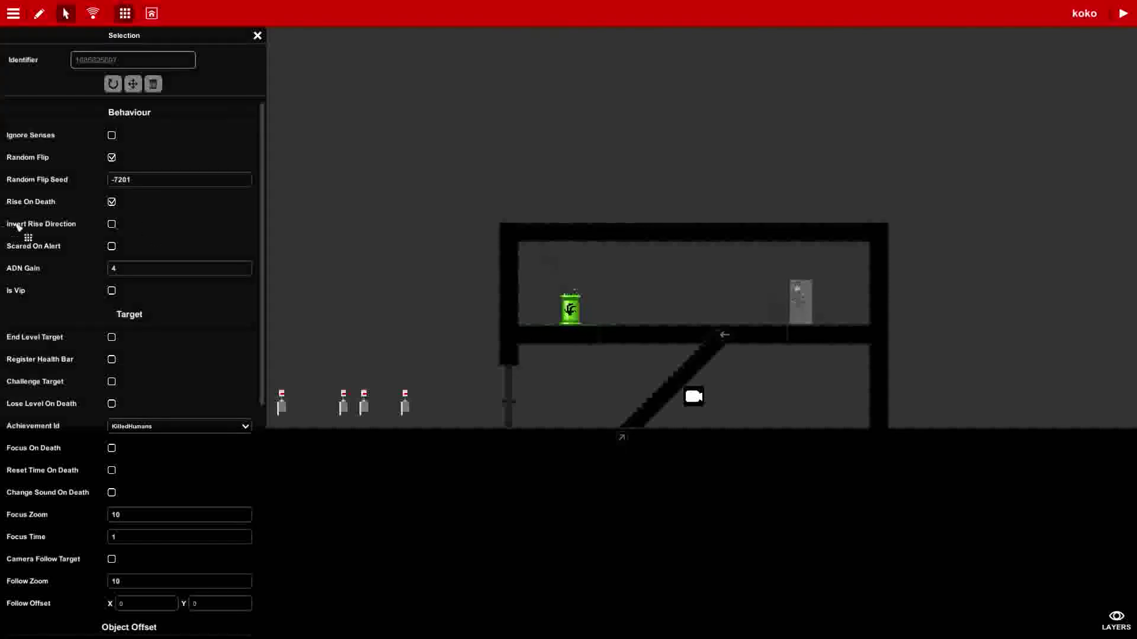
scroll(95, 171, "down", 1)
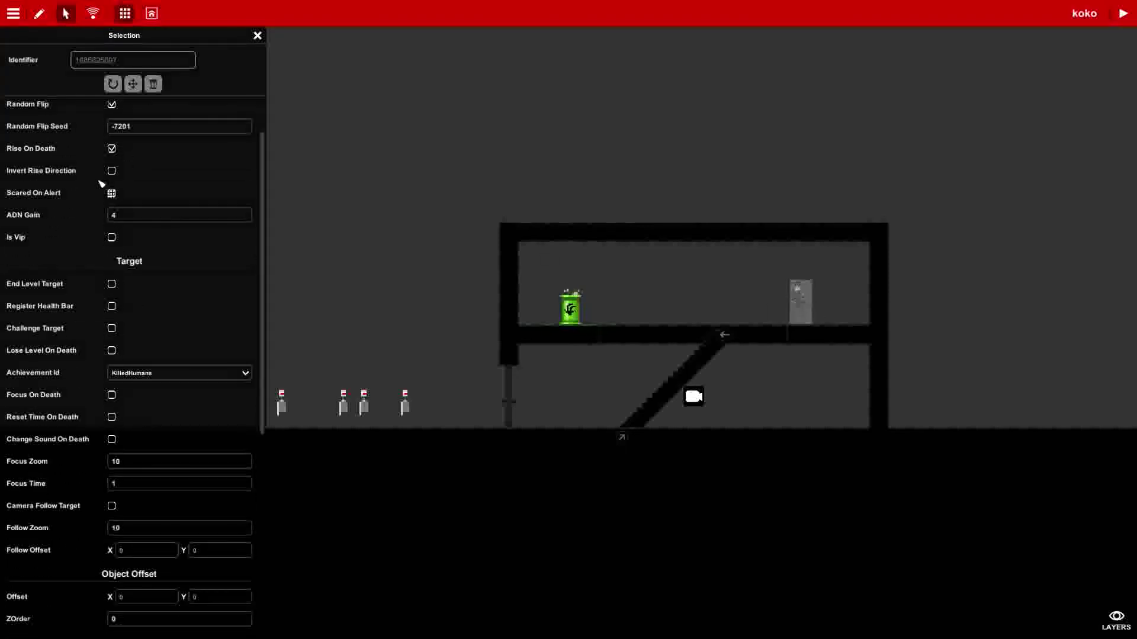
scroll(127, 222, "up", 1)
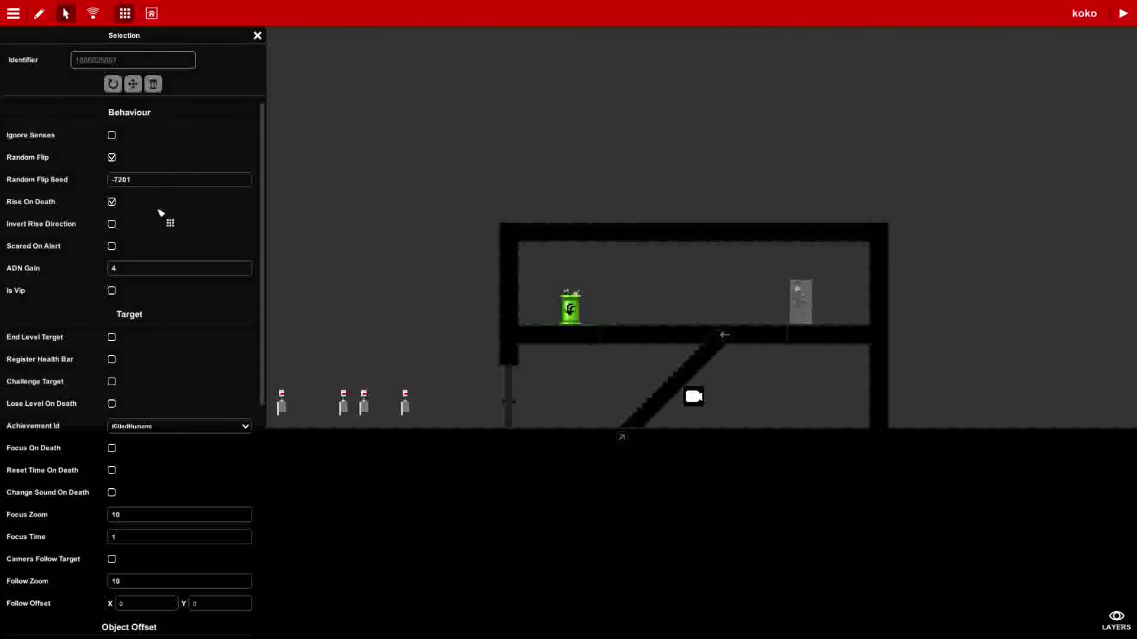
scroll(161, 213, "down", 3)
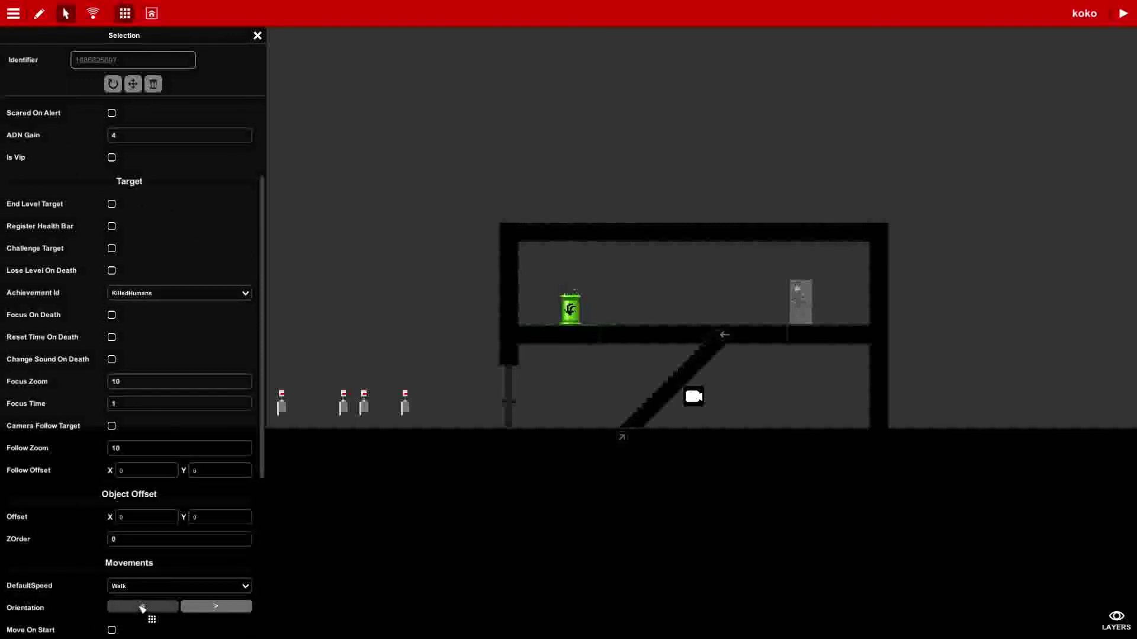
scroll(145, 382, "up", 3)
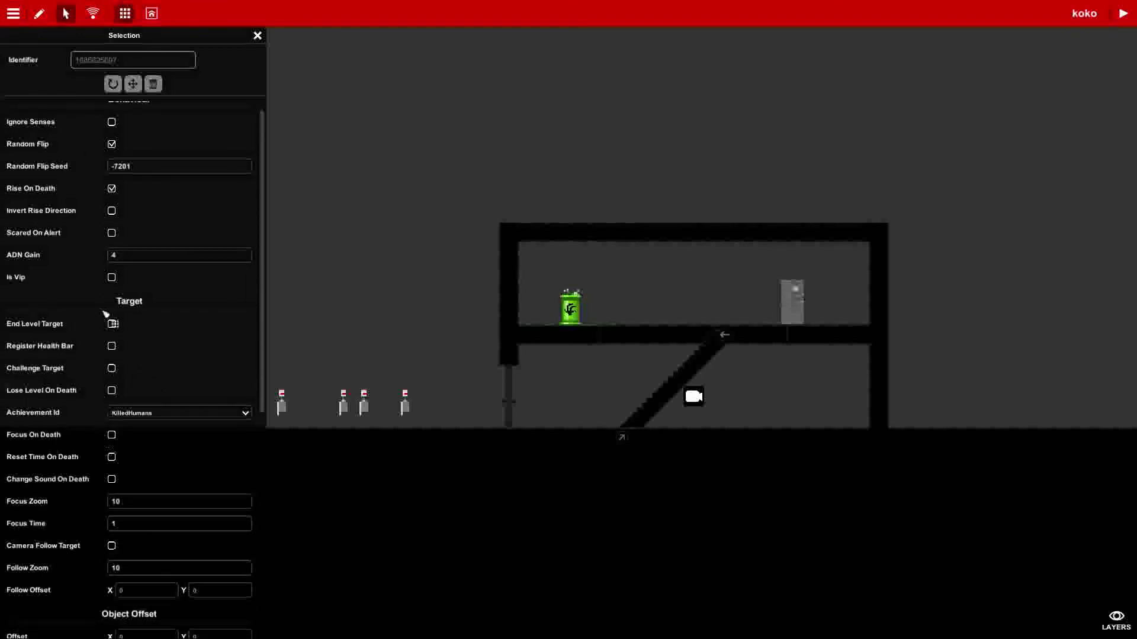
scroll(116, 448, "down", 3)
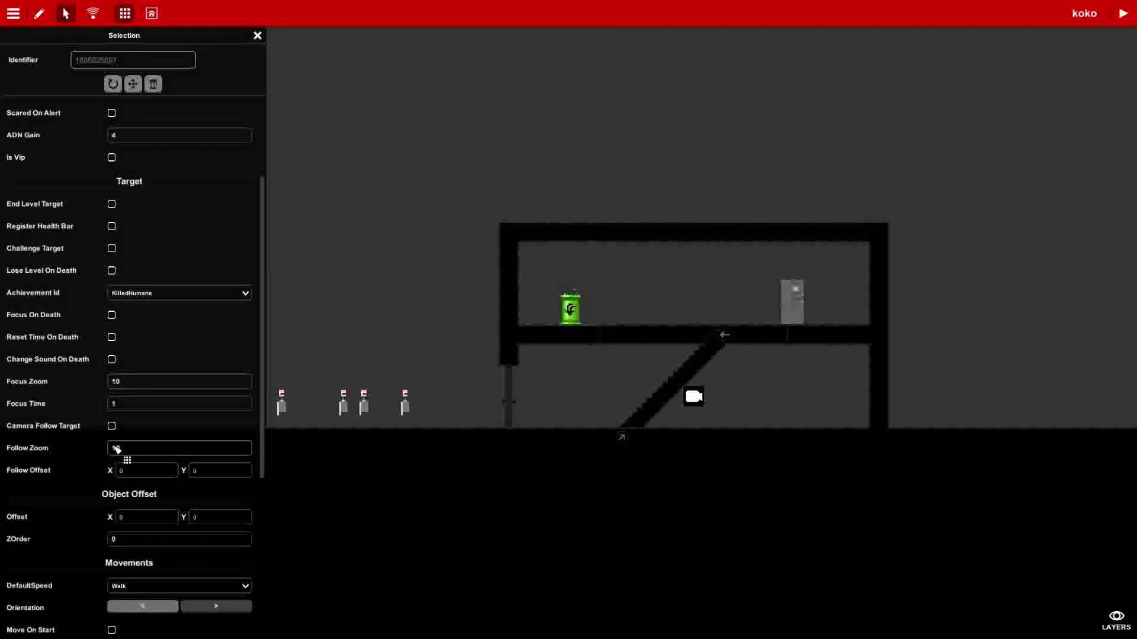
scroll(108, 403, "down", 3)
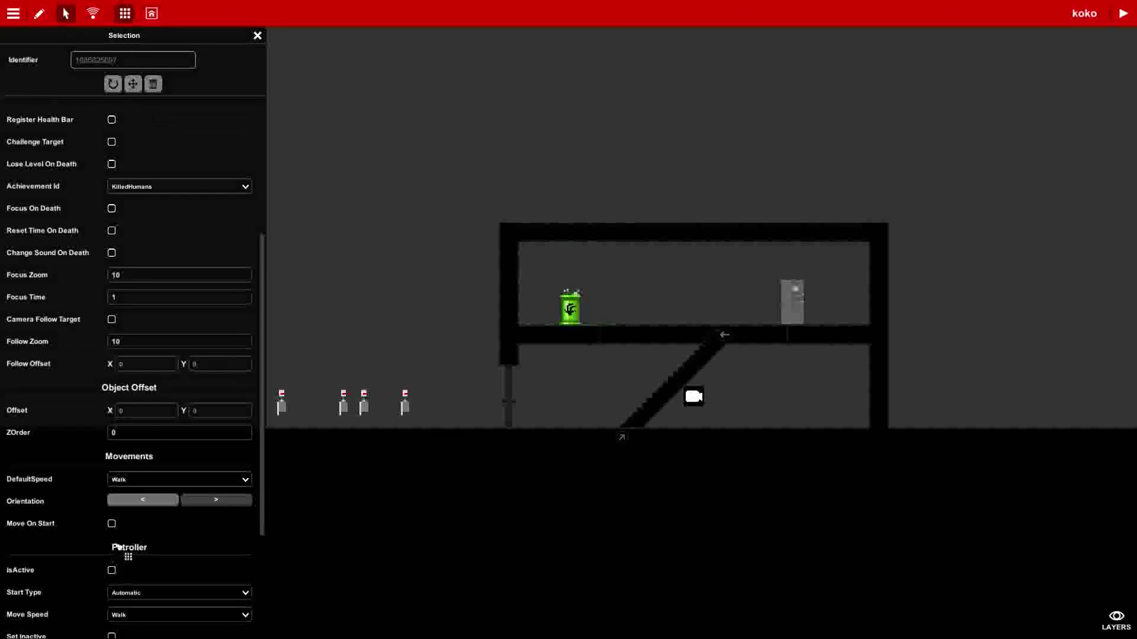
left_click(111, 523)
left_click(112, 523)
scroll(153, 533, "down", 1)
scroll(148, 527, "up", 2)
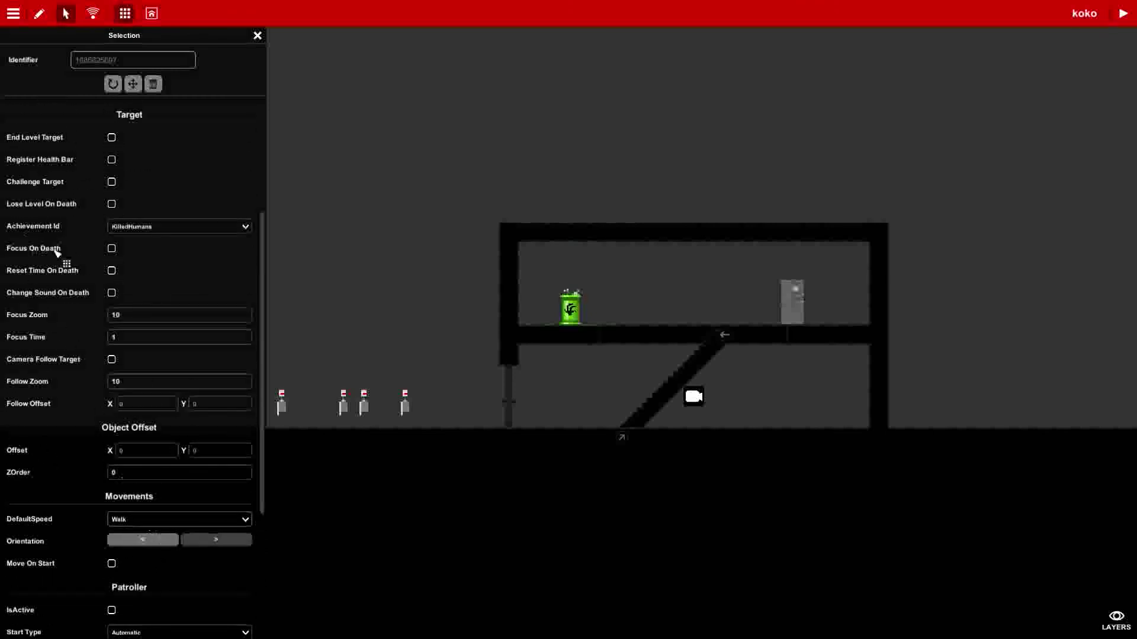
scroll(71, 274, "up", 3)
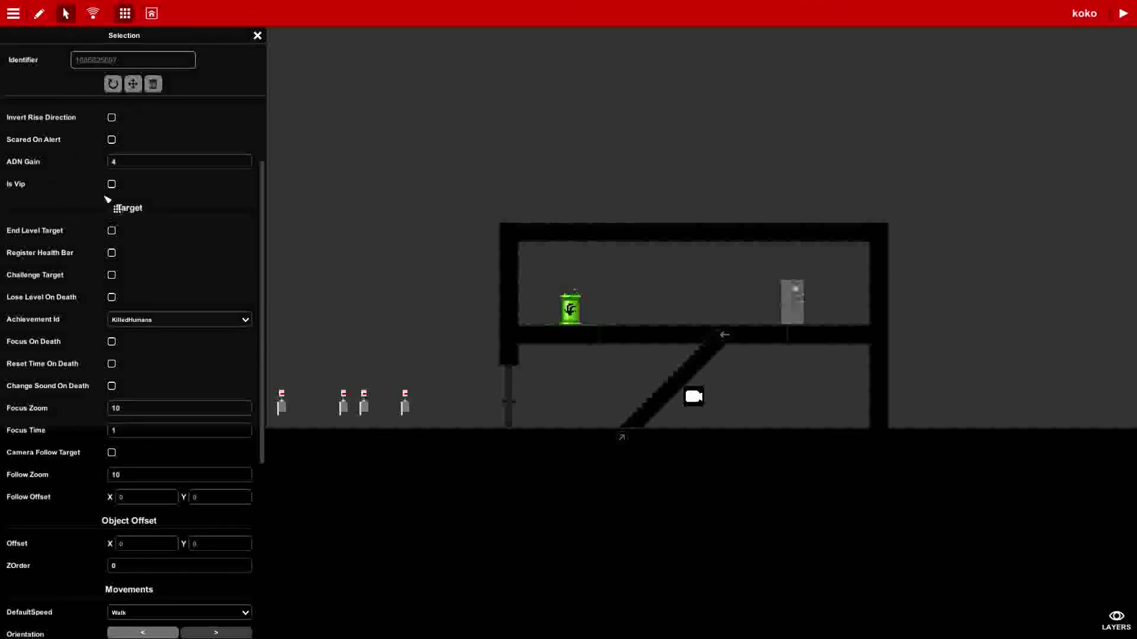